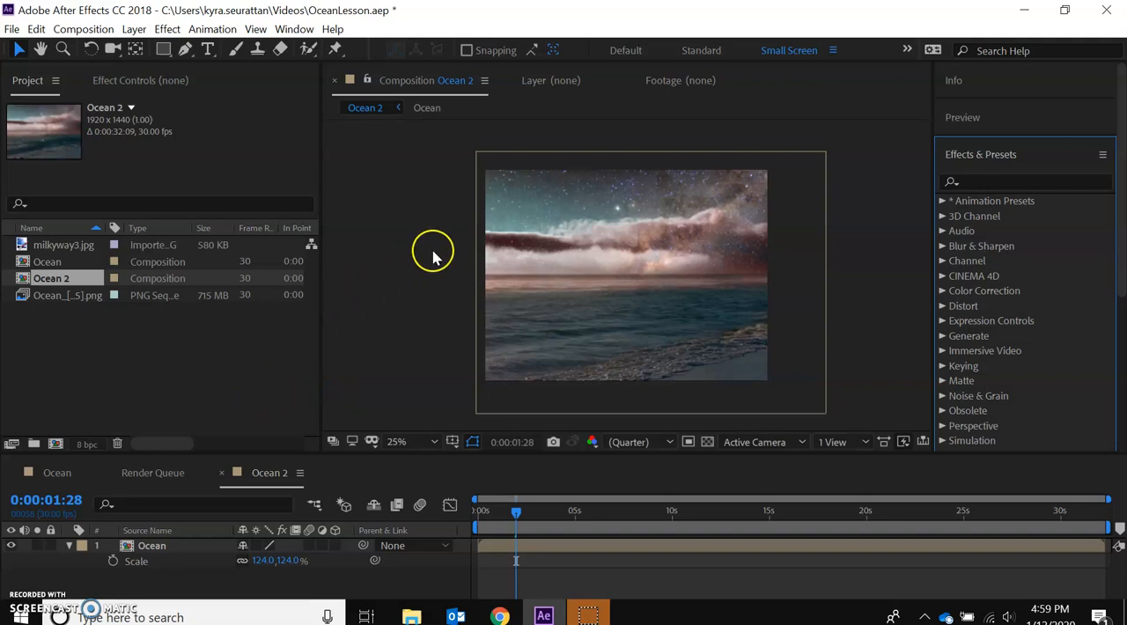
# Open the Ocean composition's timeline and collapse the properties of its layers.
pyautogui.click(41, 264)
pyautogui.click(53, 473)
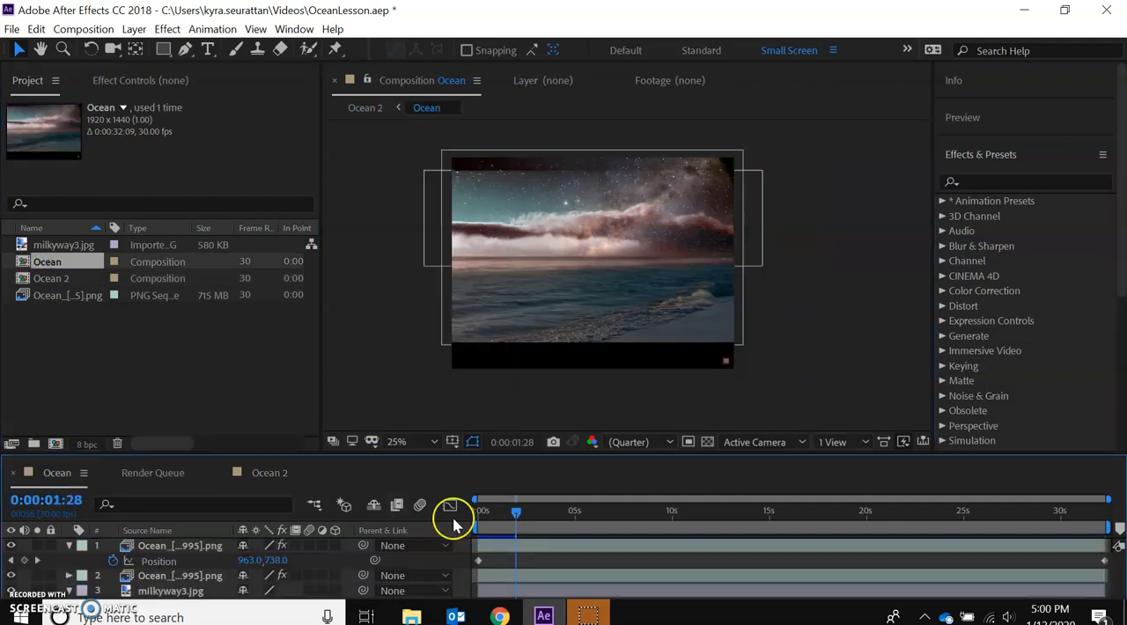
pyautogui.click(70, 546)
pyautogui.click(69, 577)
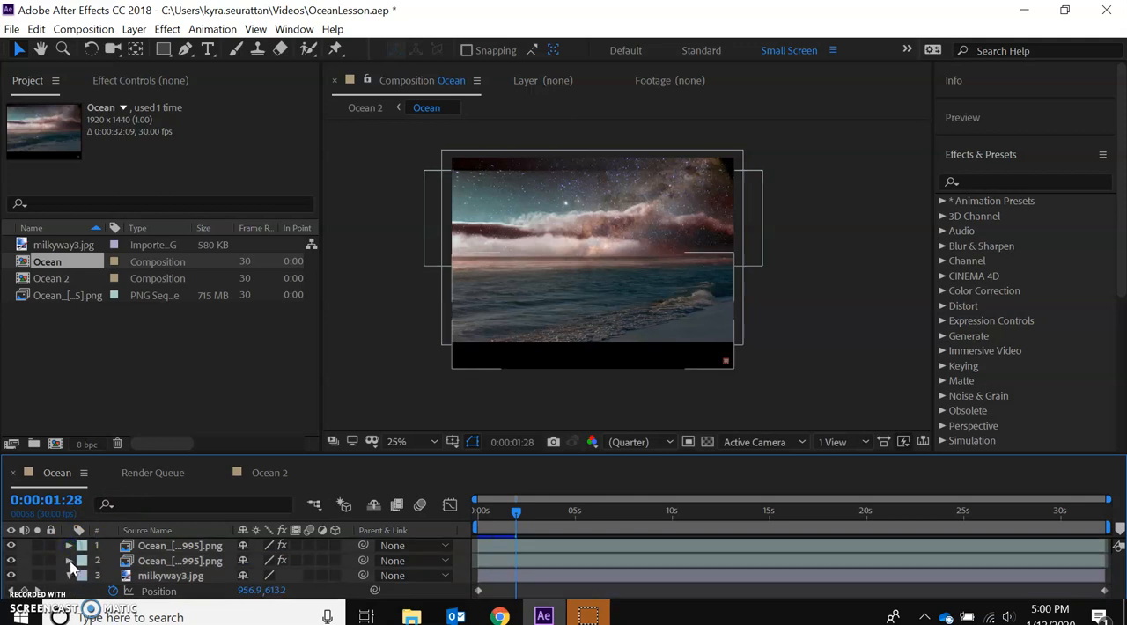
pyautogui.click(68, 575)
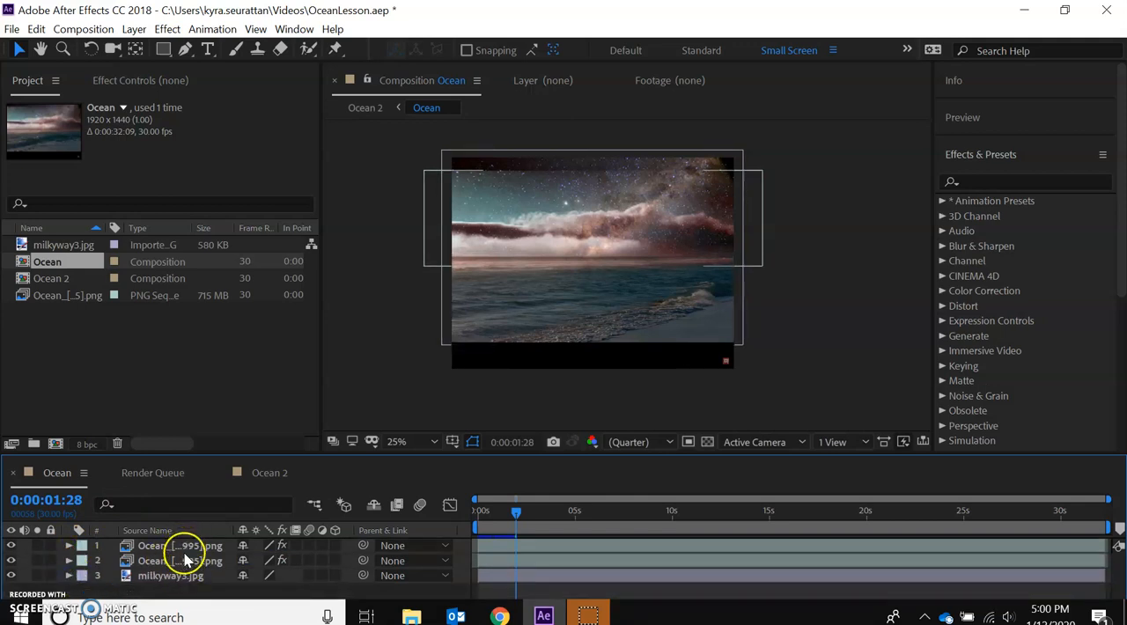
pyautogui.click(54, 323)
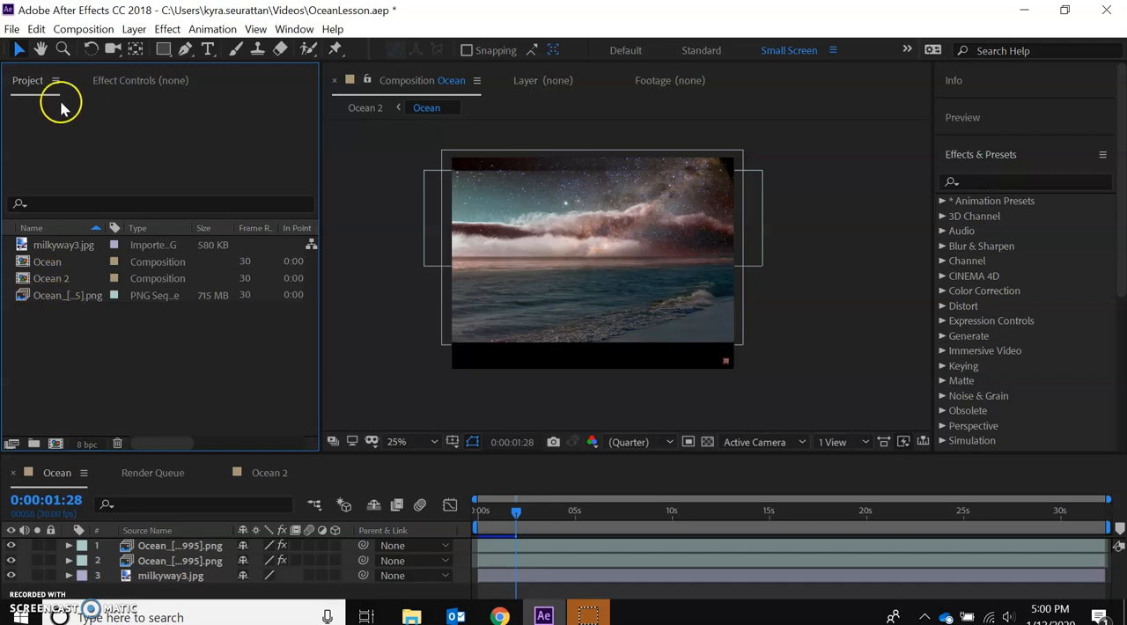
pyautogui.click(13, 30)
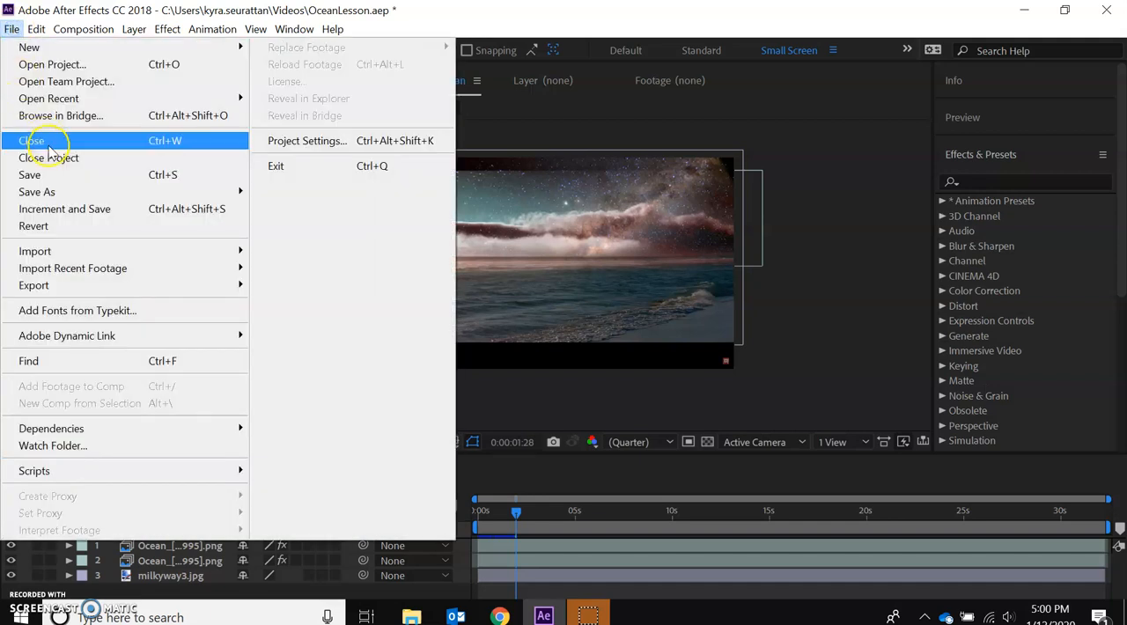
pyautogui.moveTo(79, 258)
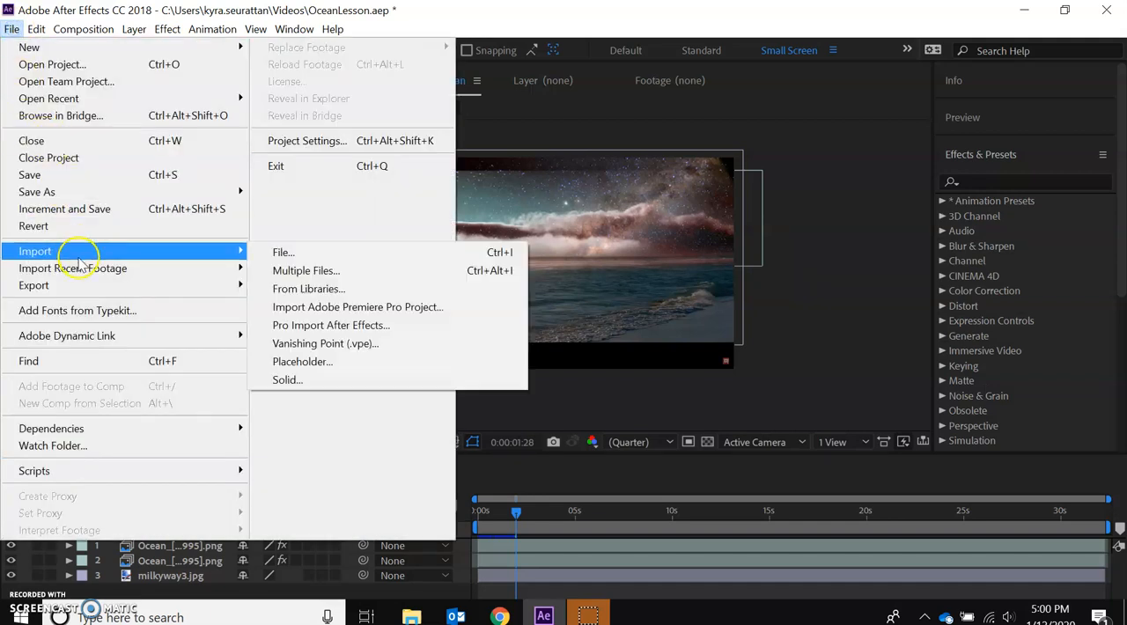
pyautogui.click(288, 256)
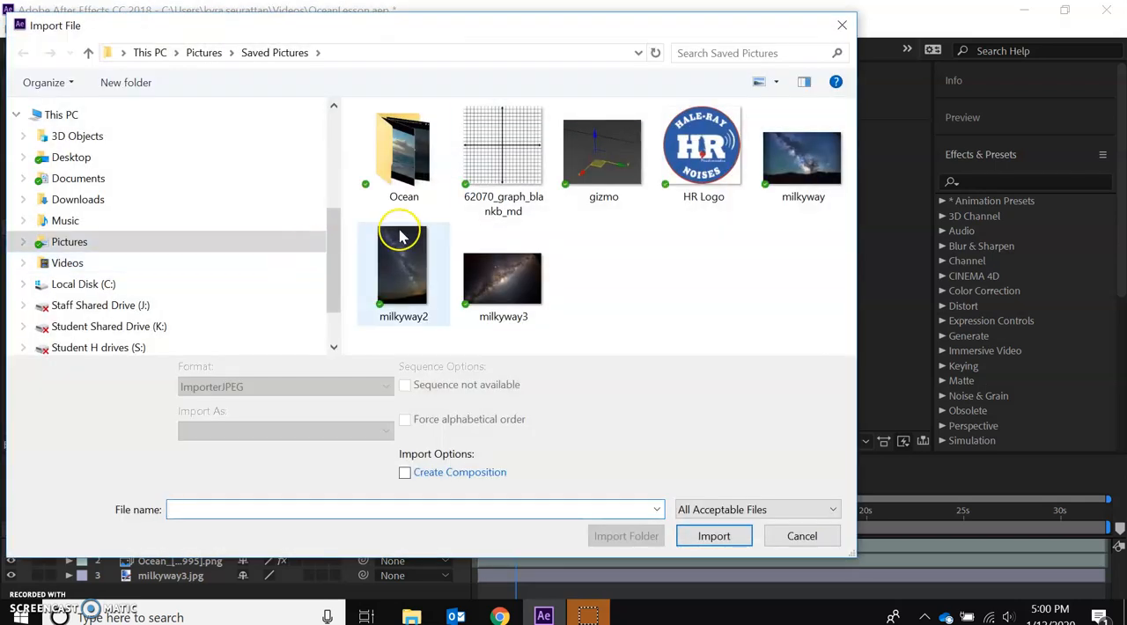
pyautogui.doubleClick(407, 173)
pyautogui.click(403, 146)
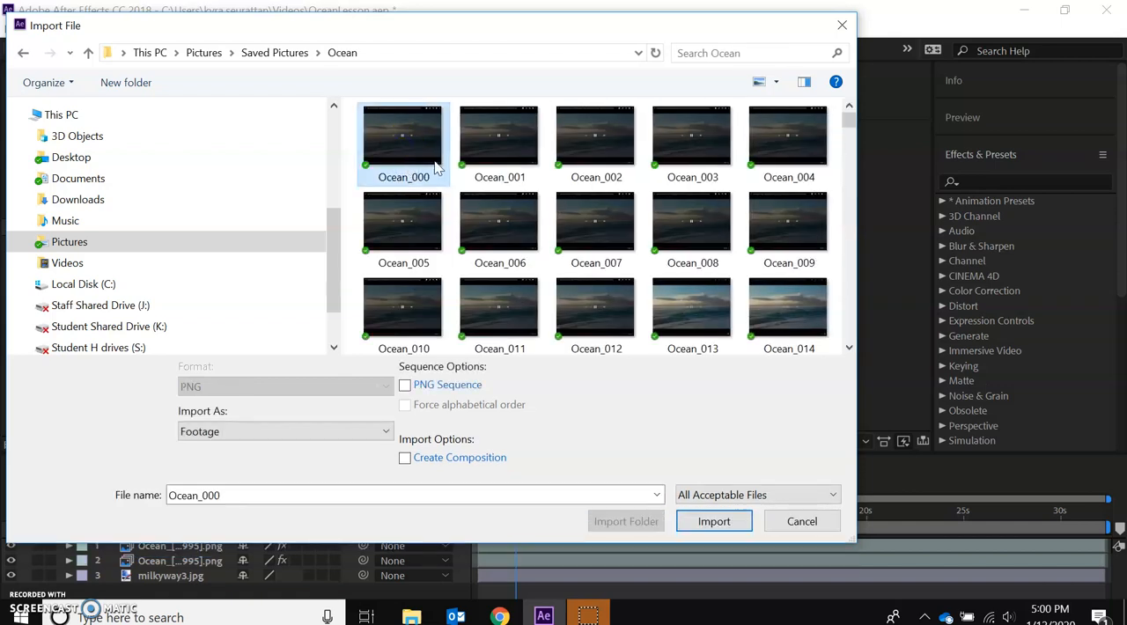
pyautogui.click(404, 387)
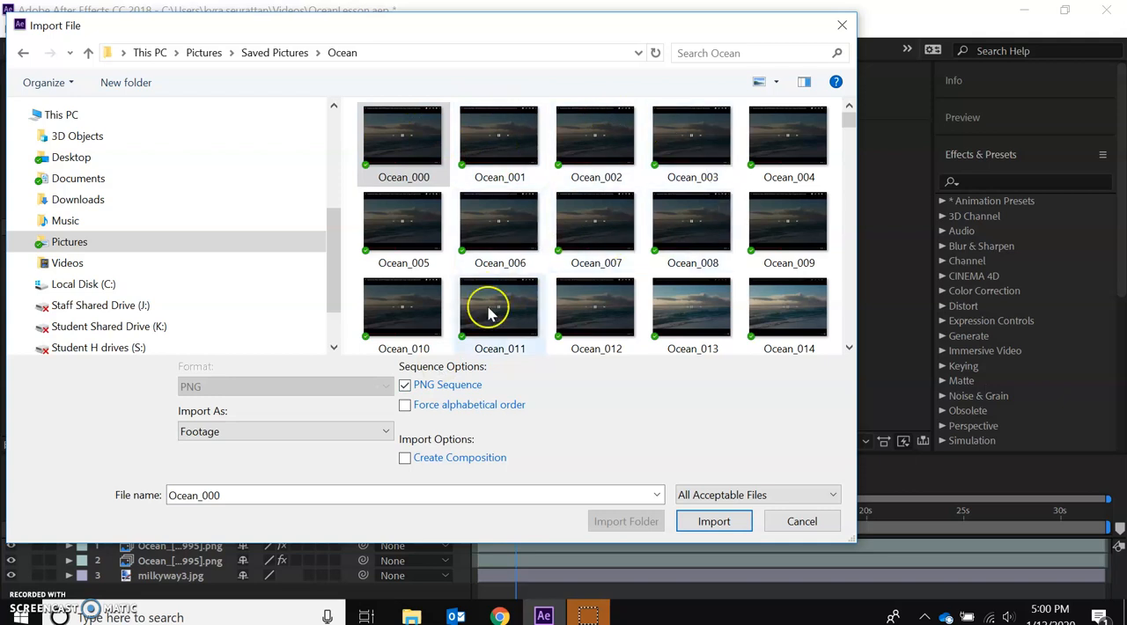
pyautogui.click(797, 523)
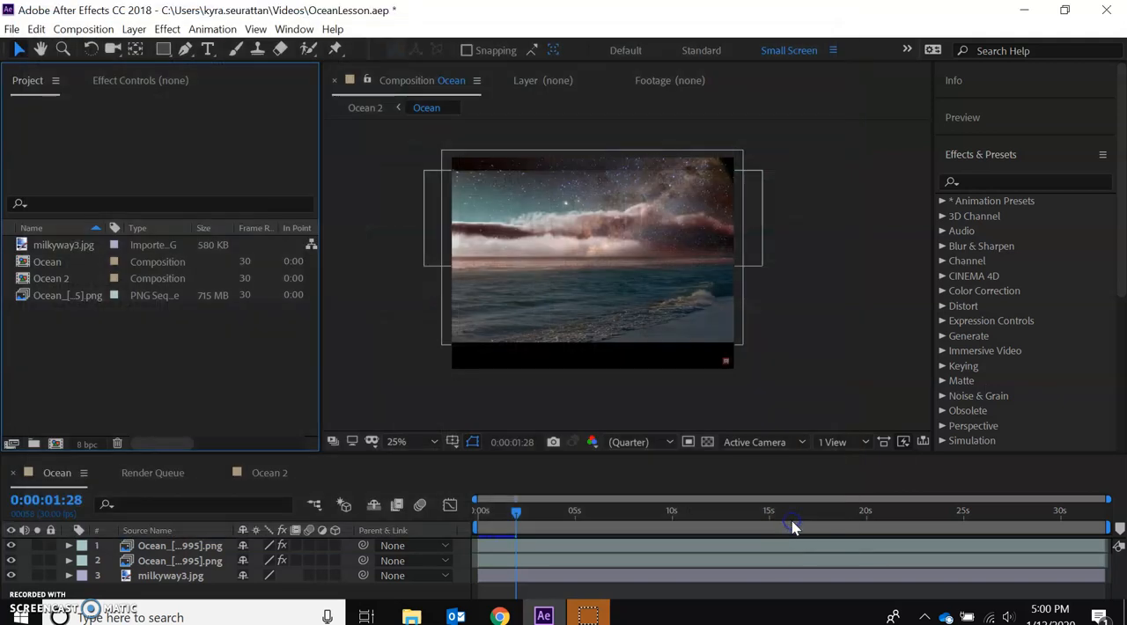
pyautogui.click(9, 32)
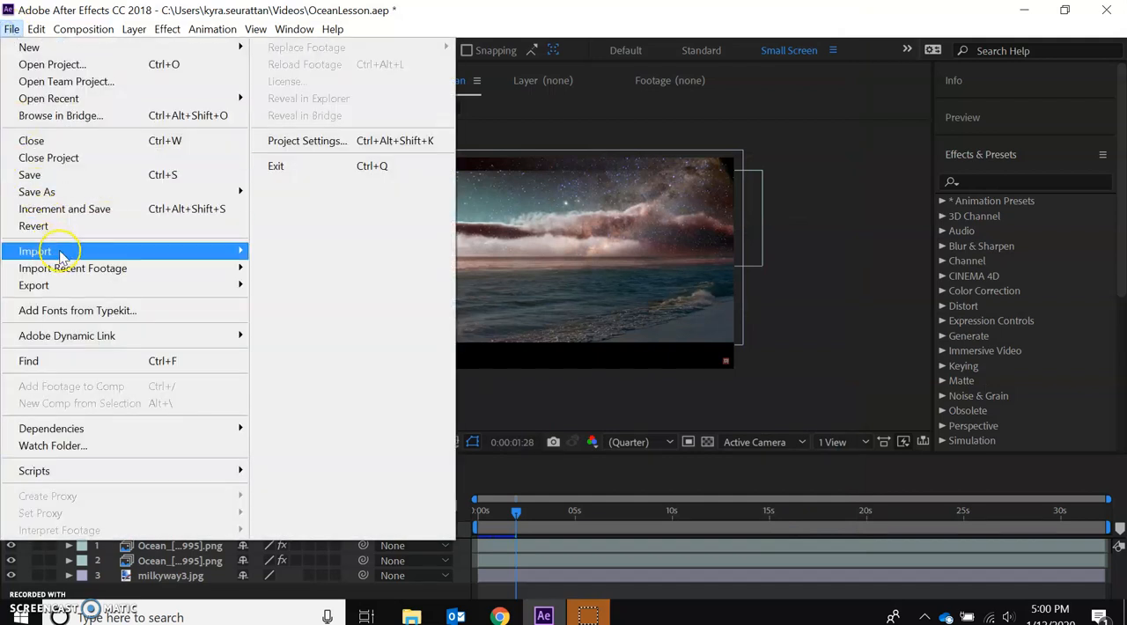
pyautogui.moveTo(61, 255)
pyautogui.click(280, 251)
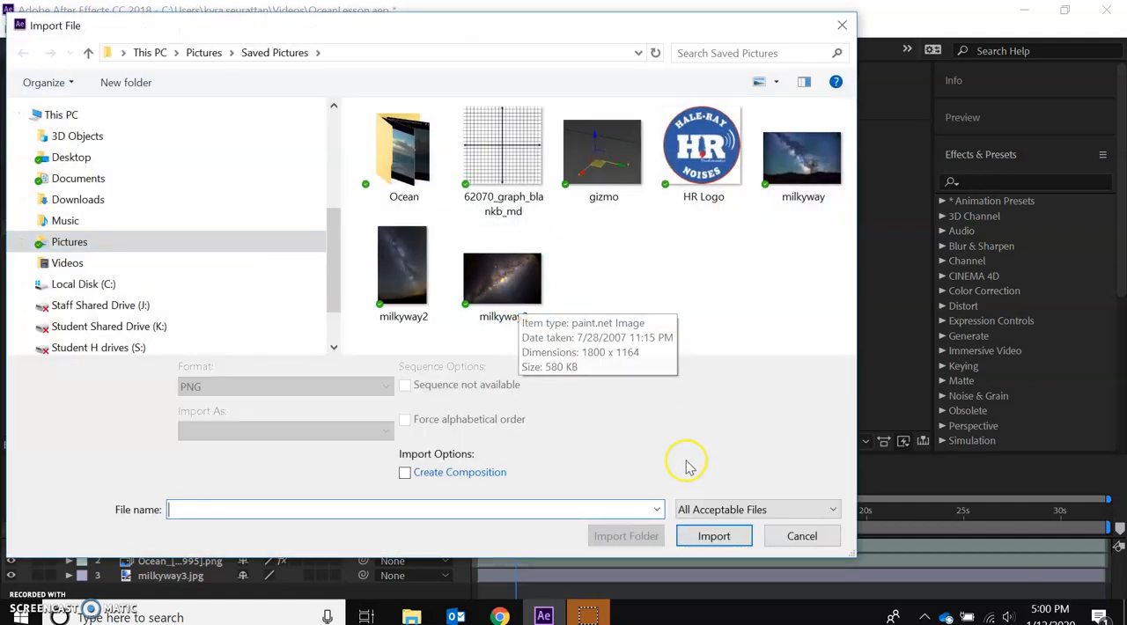
pyautogui.click(729, 546)
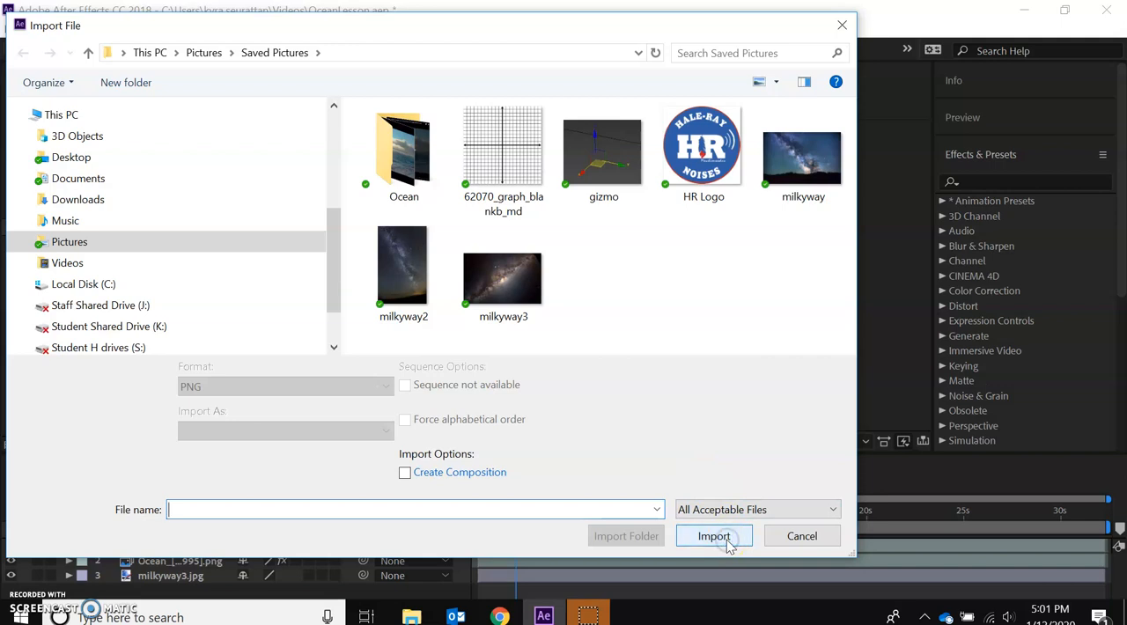
pyautogui.click(796, 539)
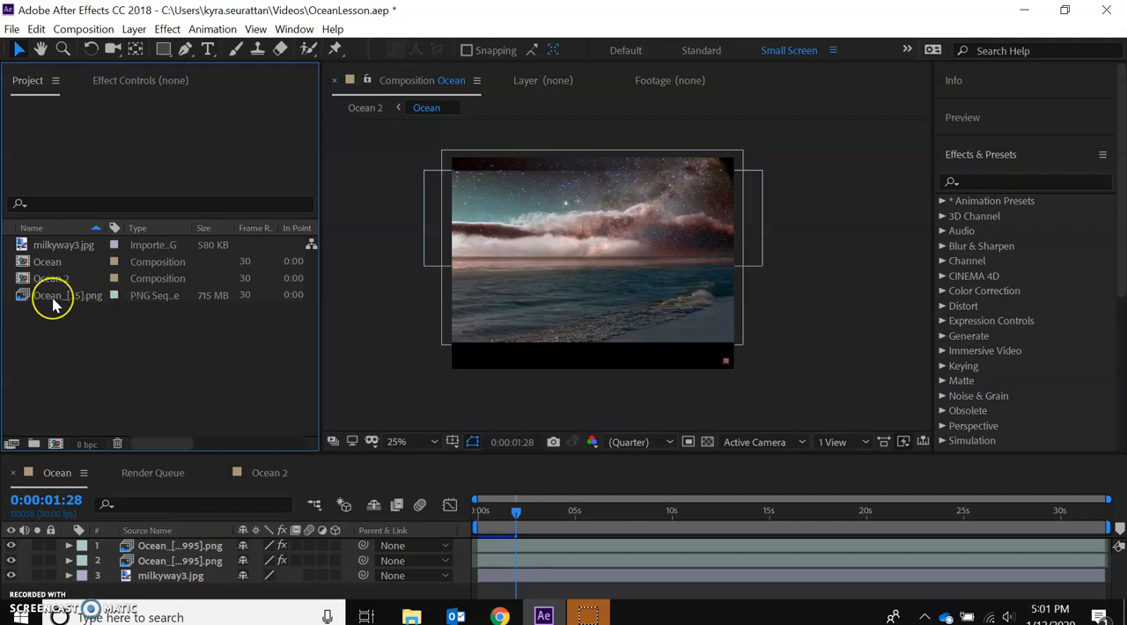
# Create a new composition from the Ocean PNG sequence and rename it OceanLesson.
pyautogui.click(53, 300)
pyautogui.moveTo(52, 301); pyautogui.dragTo(55, 443)
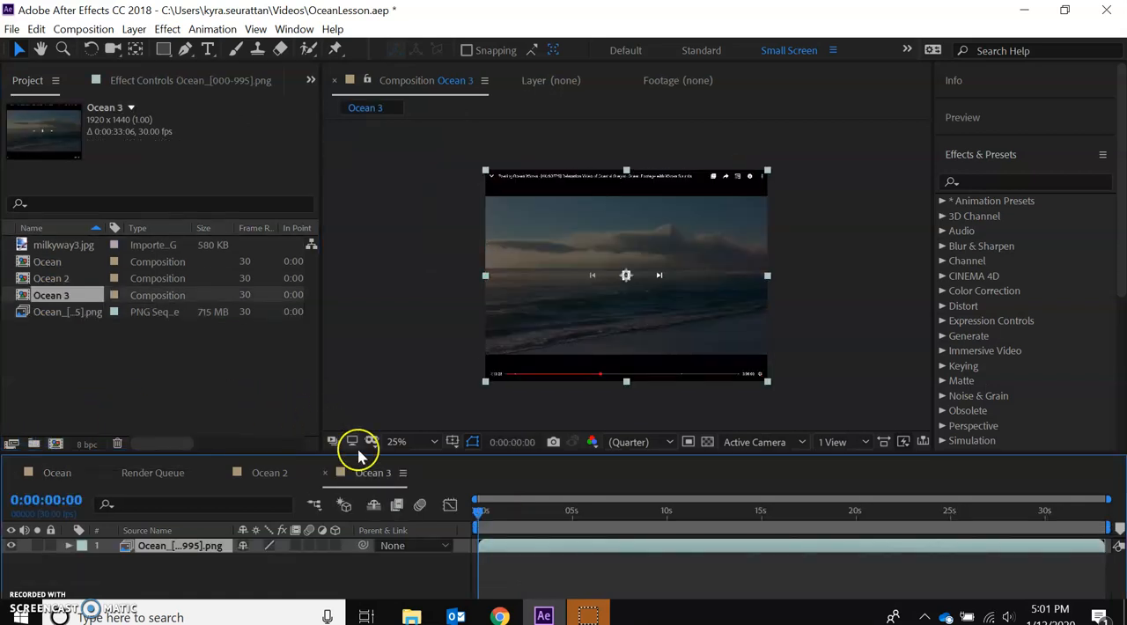
pyautogui.rightClick(53, 301)
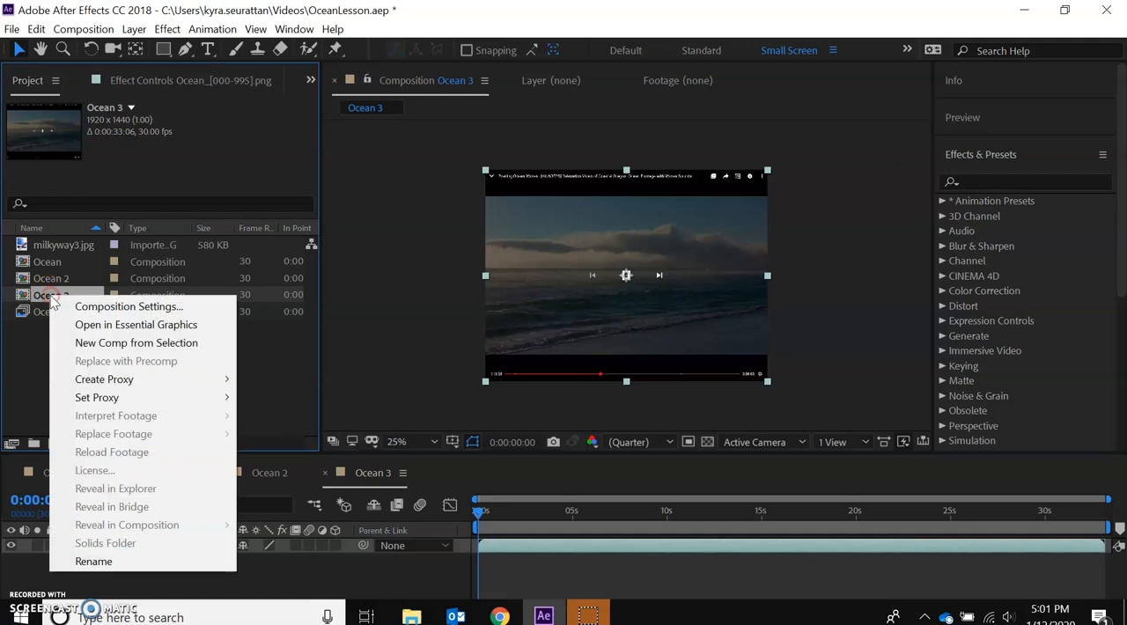
pyautogui.click(92, 561)
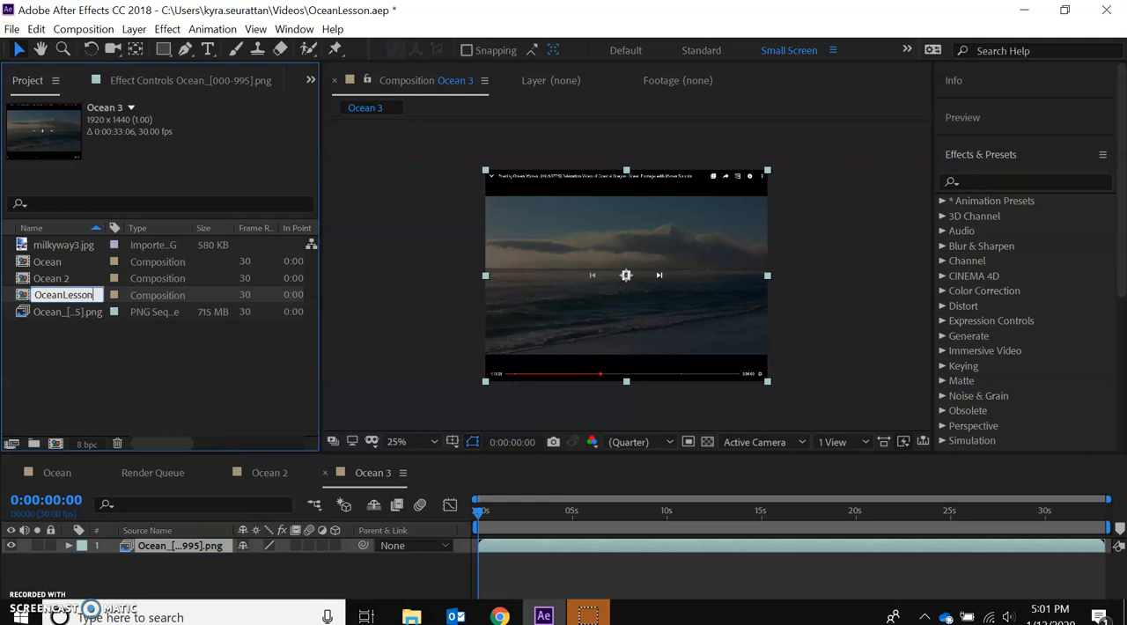
pyautogui.click(88, 410)
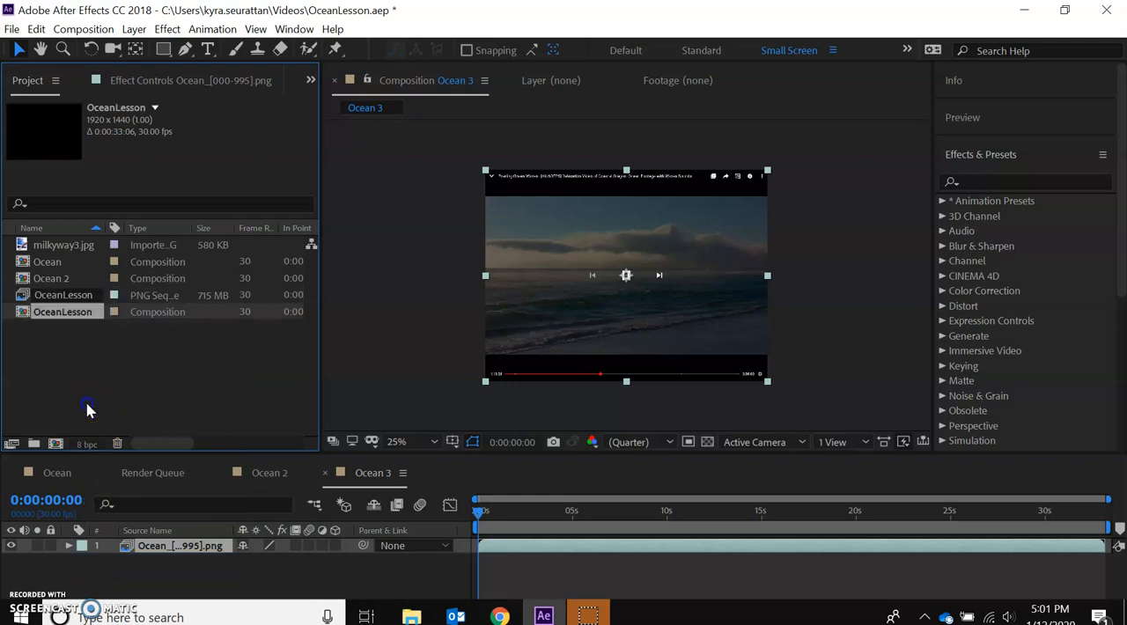
pyautogui.click(79, 319)
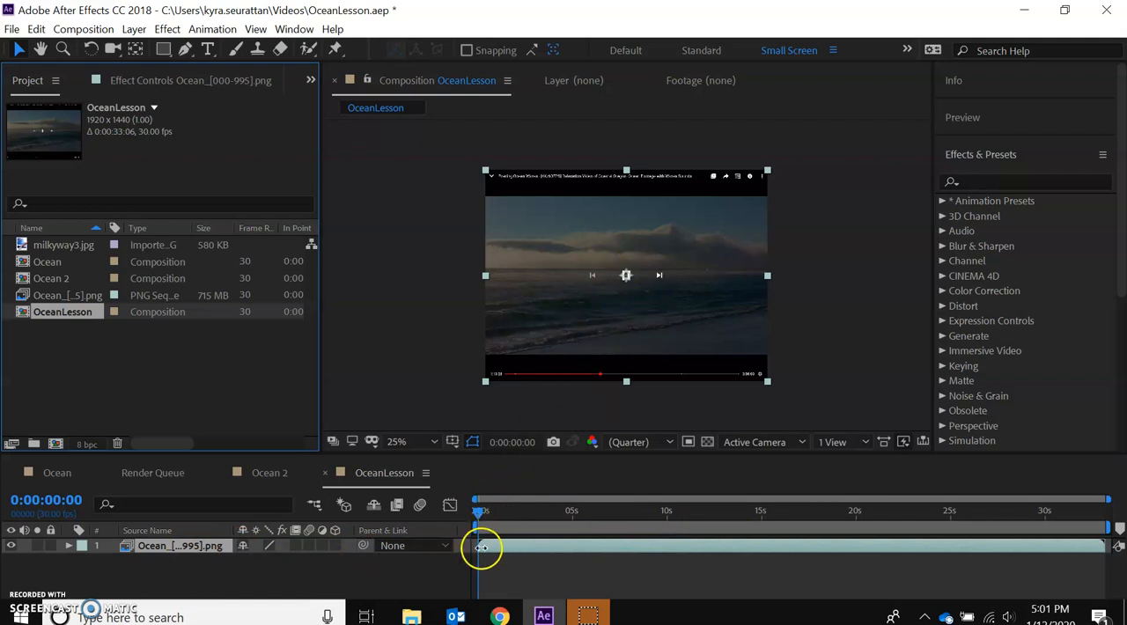
# Shift the ocean layer earlier to cut its darkened opening frames, and trim the composition to a work area ending at the layer's end, 0:00:32:13.
pyautogui.moveTo(481, 547); pyautogui.dragTo(499, 547)
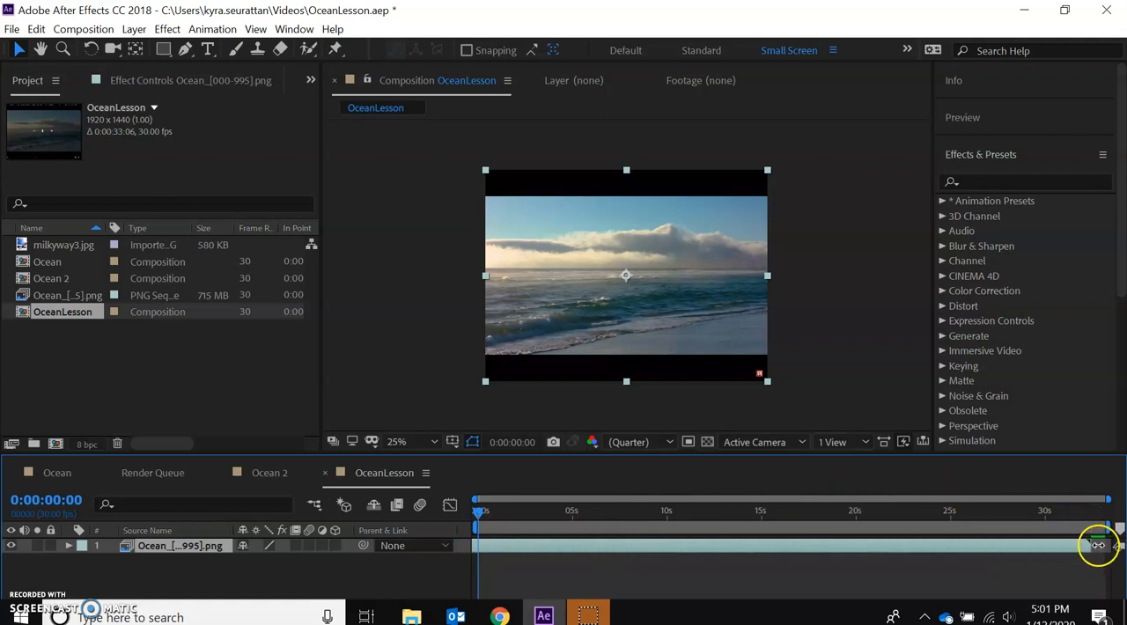
pyautogui.moveTo(1090, 514)
pyautogui.mouseDown()
pyautogui.moveTo(1100, 514)
pyautogui.moveTo(1072, 513)
pyautogui.moveTo(1097, 511)
pyautogui.mouseUp()
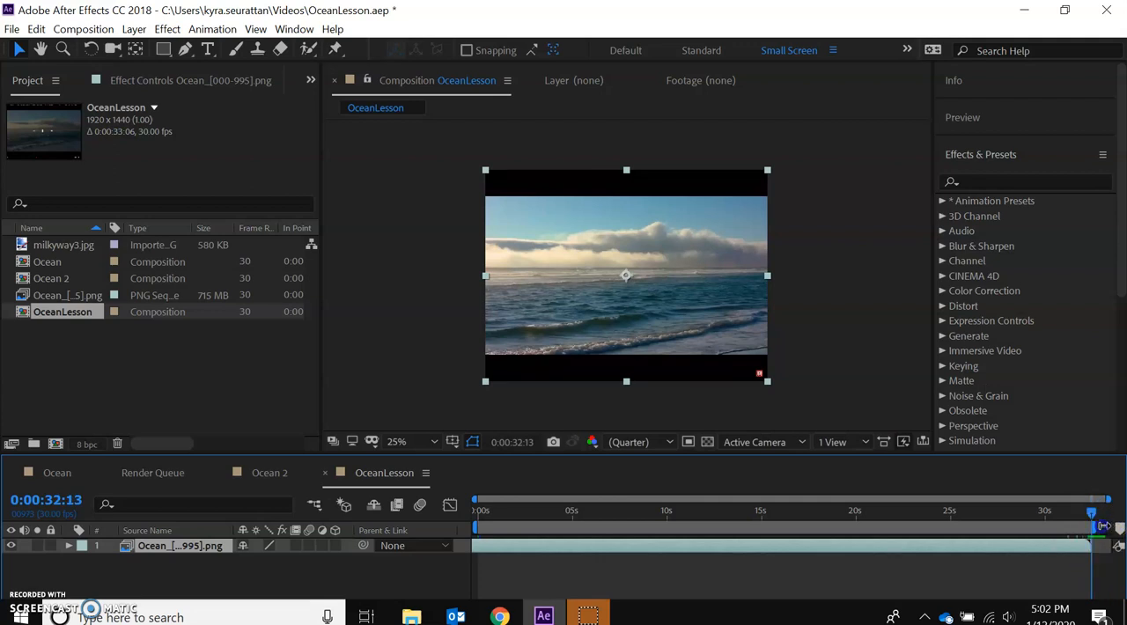
pyautogui.click(1087, 528)
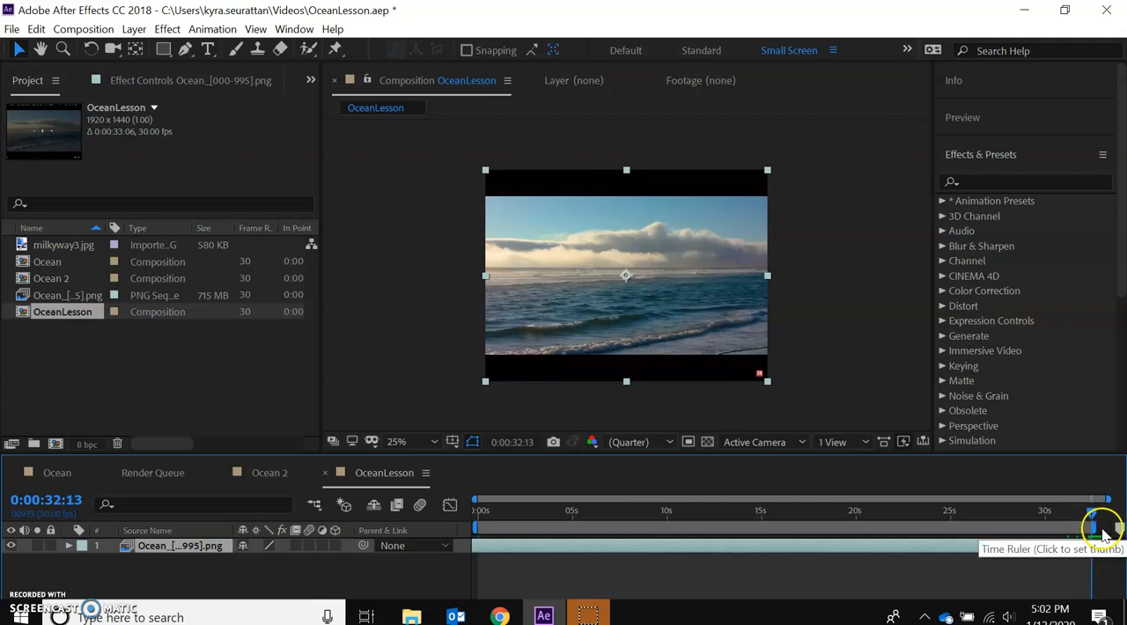
pyautogui.rightClick(1072, 536)
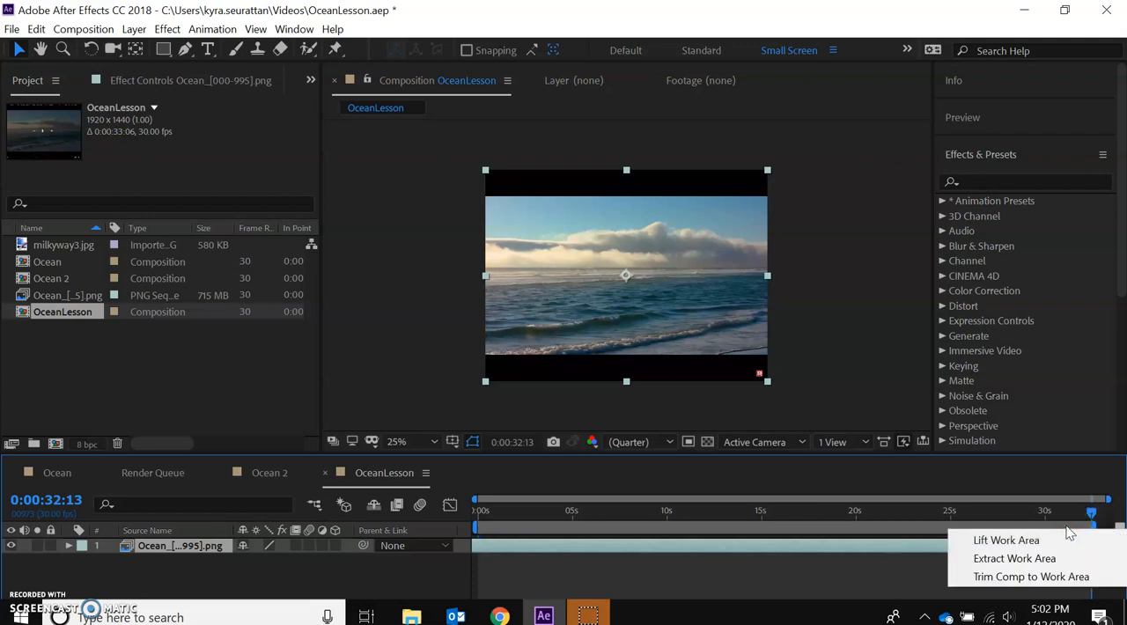
pyautogui.click(996, 577)
pyautogui.click(1099, 555)
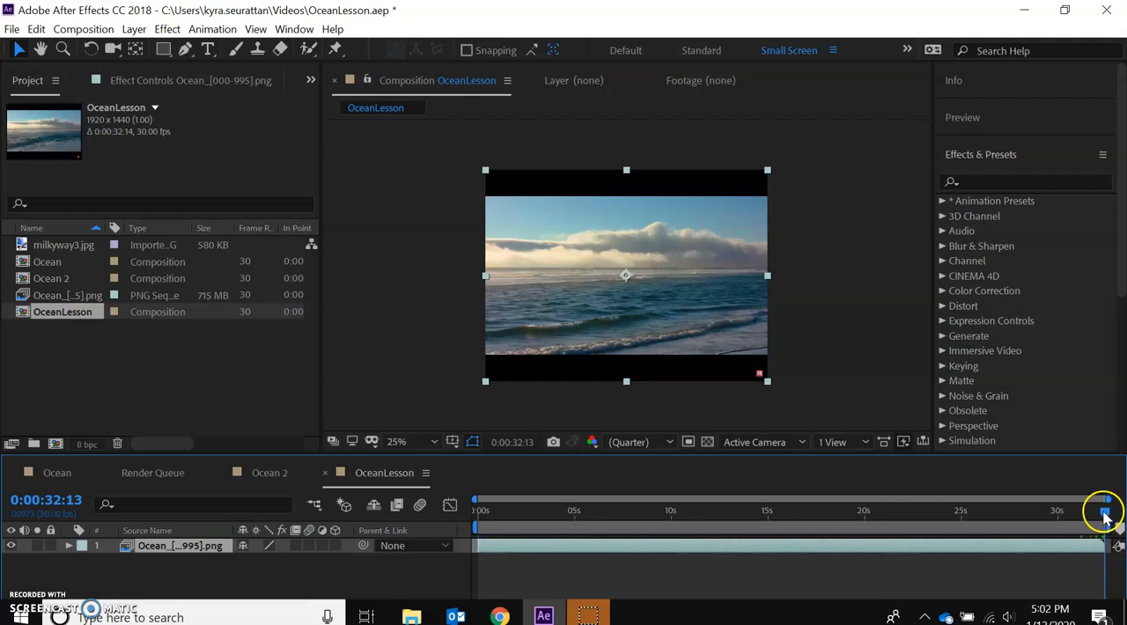
pyautogui.moveTo(1077, 512); pyautogui.dragTo(462, 487)
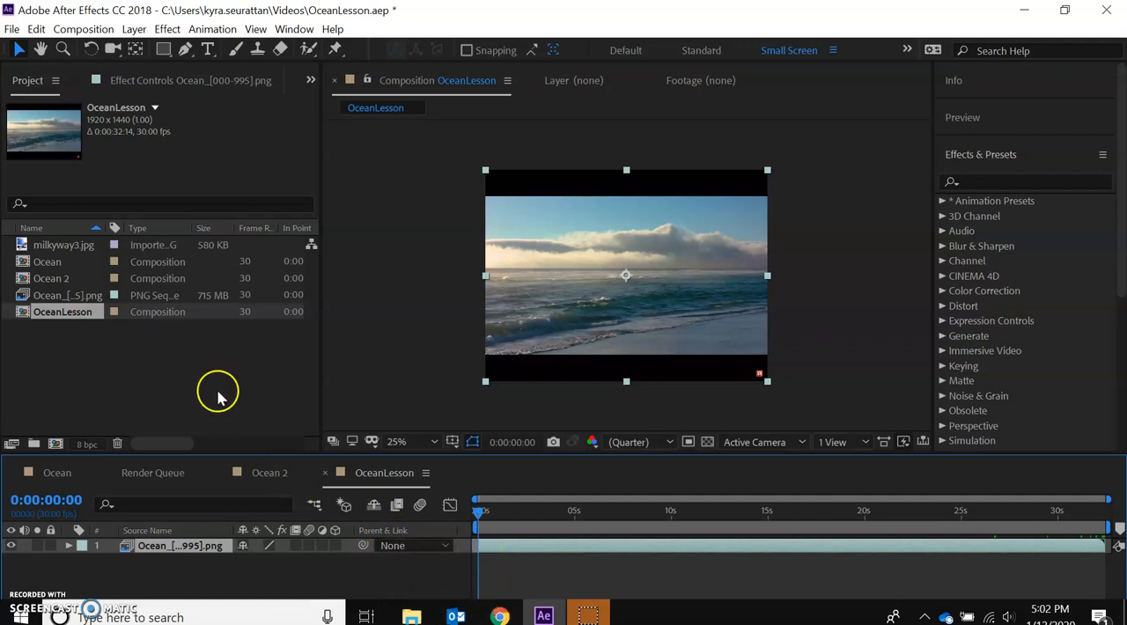
# Add milkyway3.jpg to the OceanLesson composition beneath the ocean layer and hide it.
pyautogui.moveTo(65, 245); pyautogui.dragTo(167, 548)
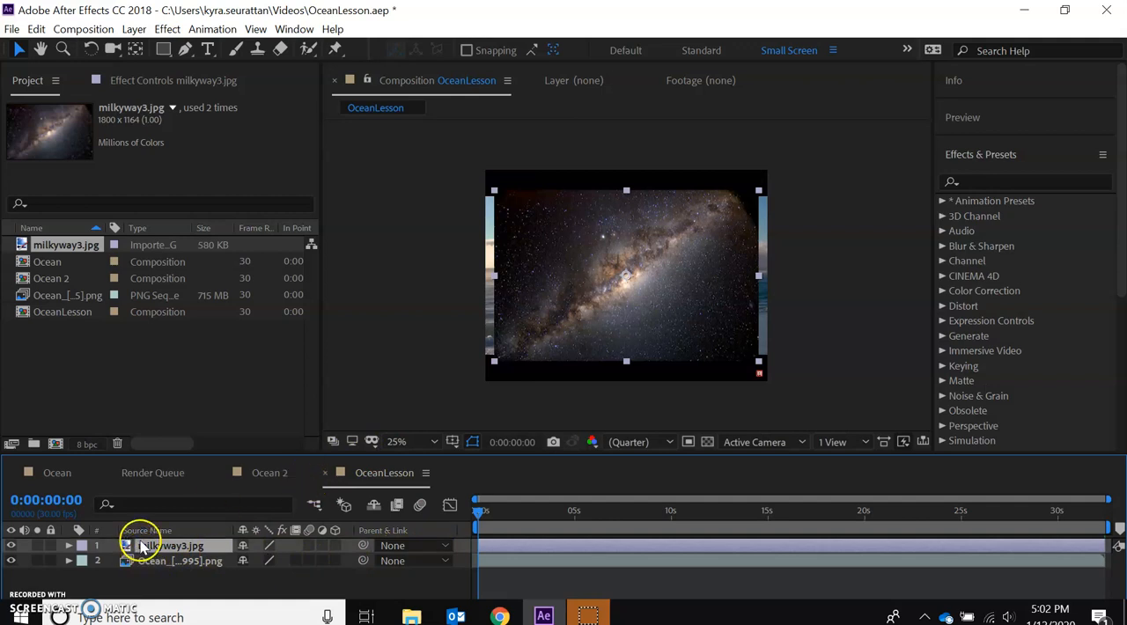
pyautogui.moveTo(139, 543); pyautogui.dragTo(143, 576)
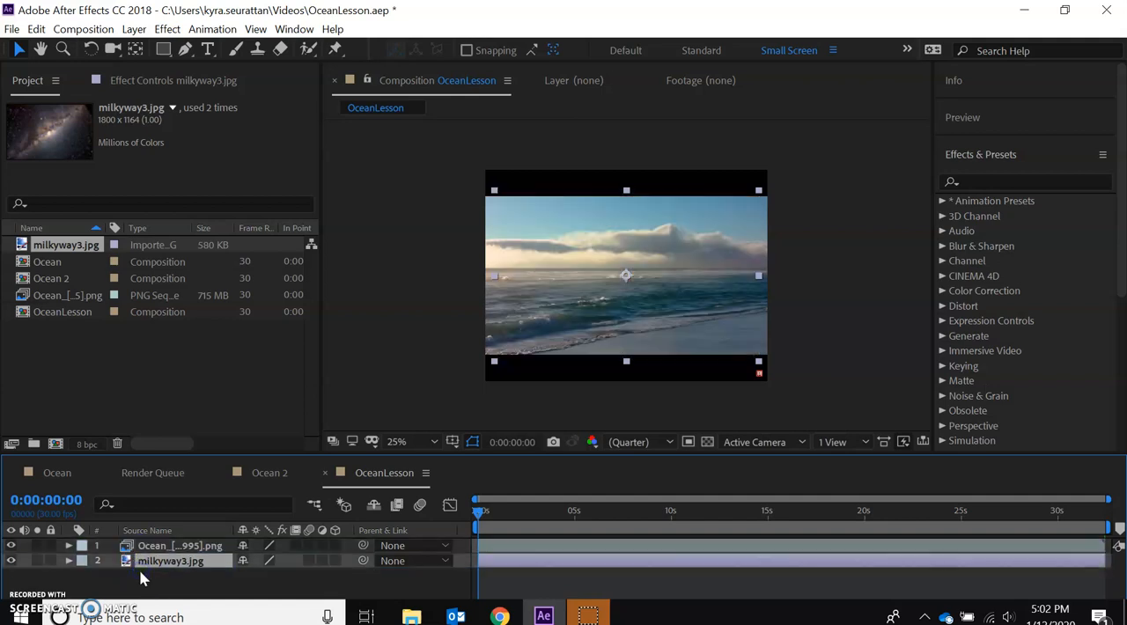
pyautogui.click(10, 561)
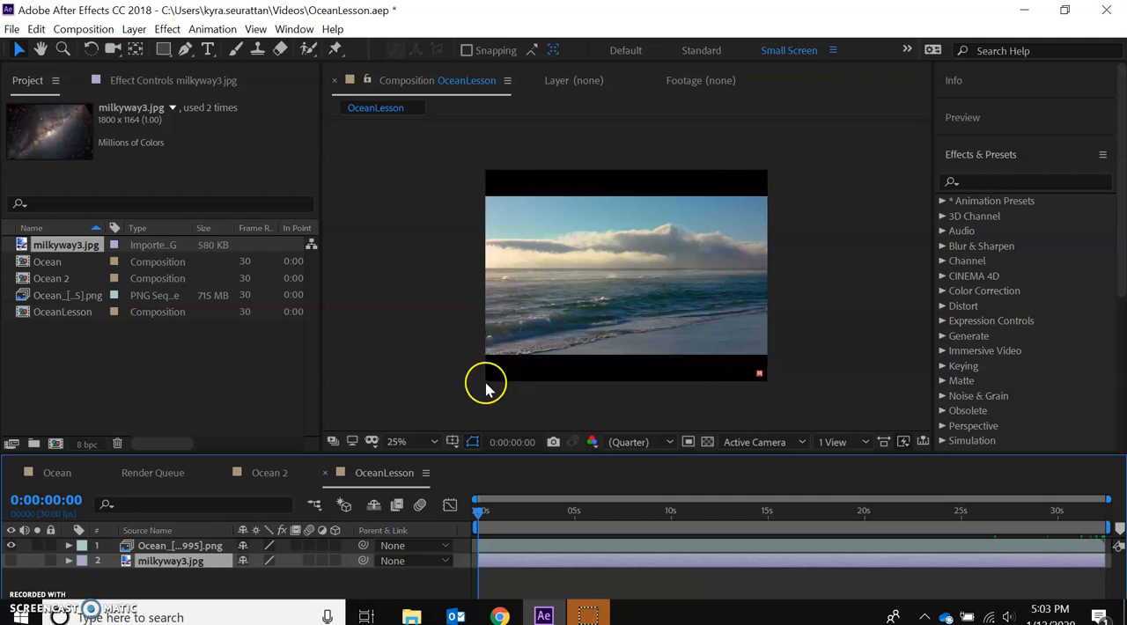
# Move the ocean layer down to position 960, 898 so the lower black bar falls outside the frame.
pyautogui.click(162, 546)
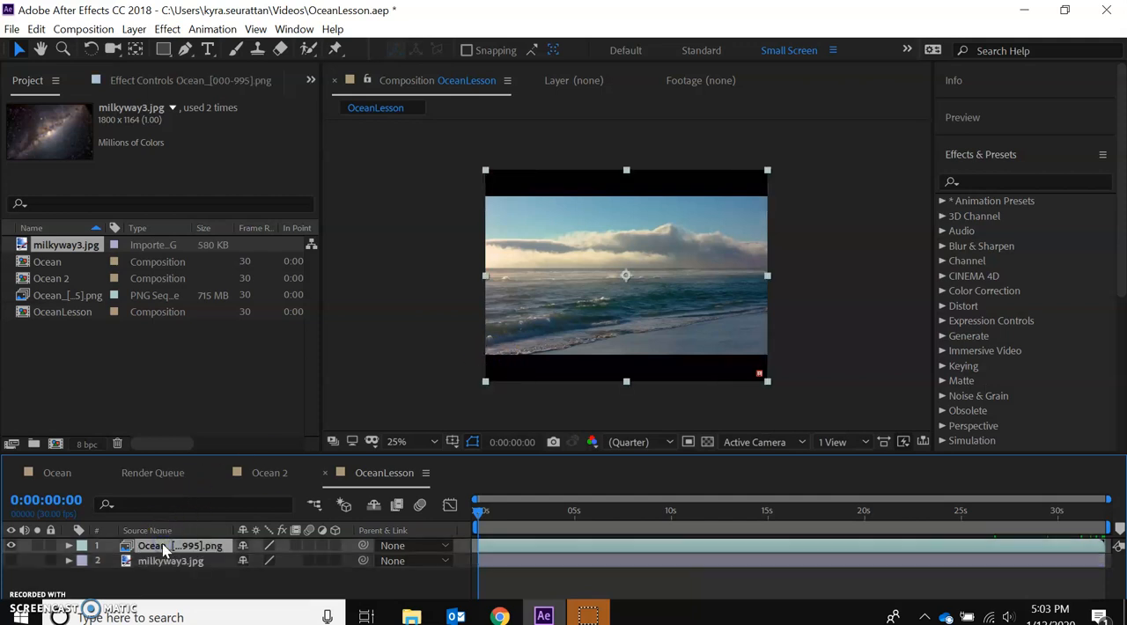
pyautogui.click(69, 546)
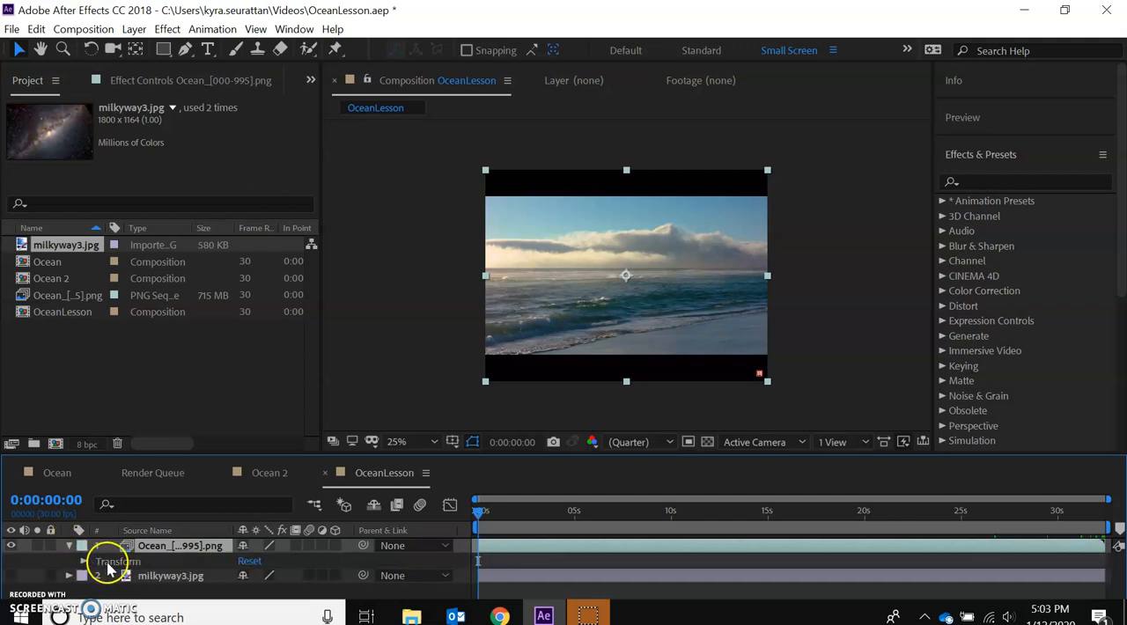
pyautogui.click(84, 562)
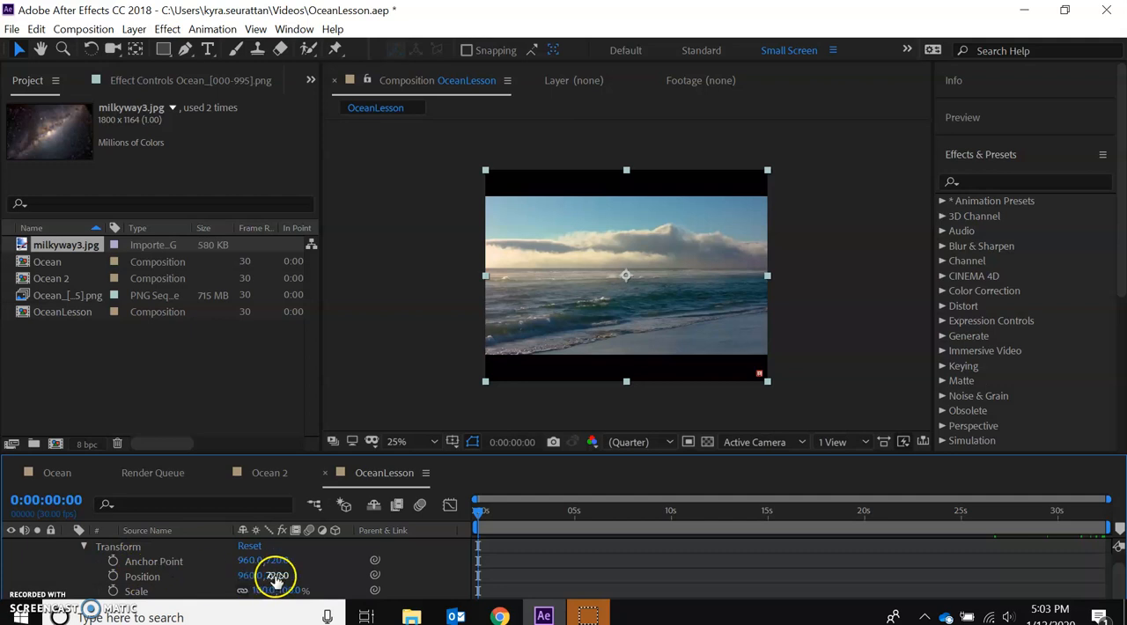
pyautogui.moveTo(274, 576); pyautogui.dragTo(460, 551)
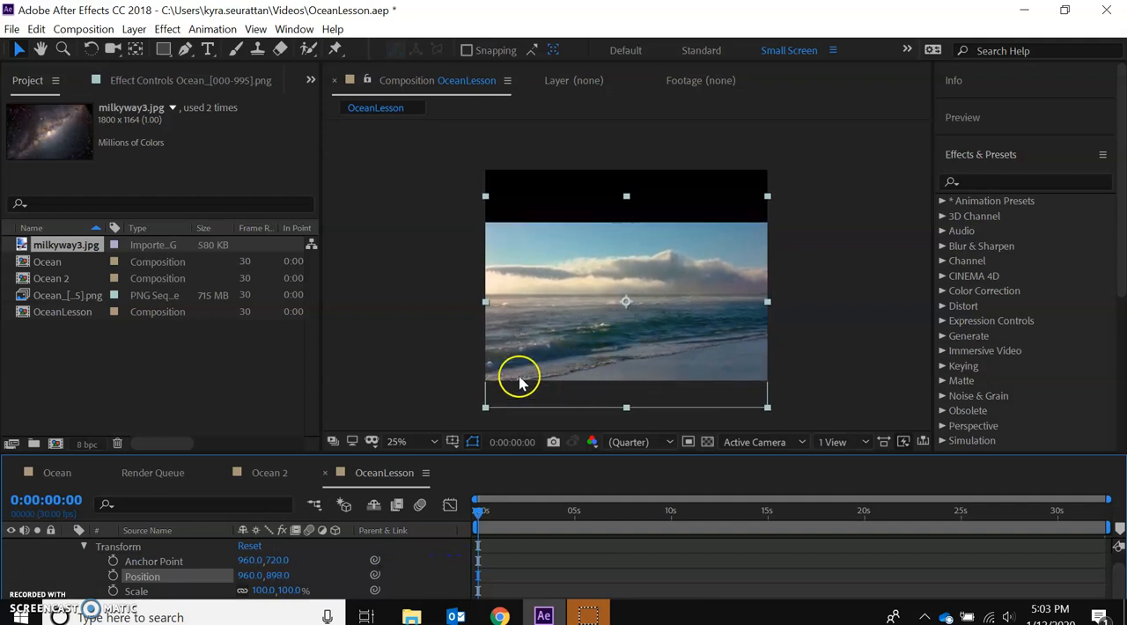
pyautogui.click(455, 376)
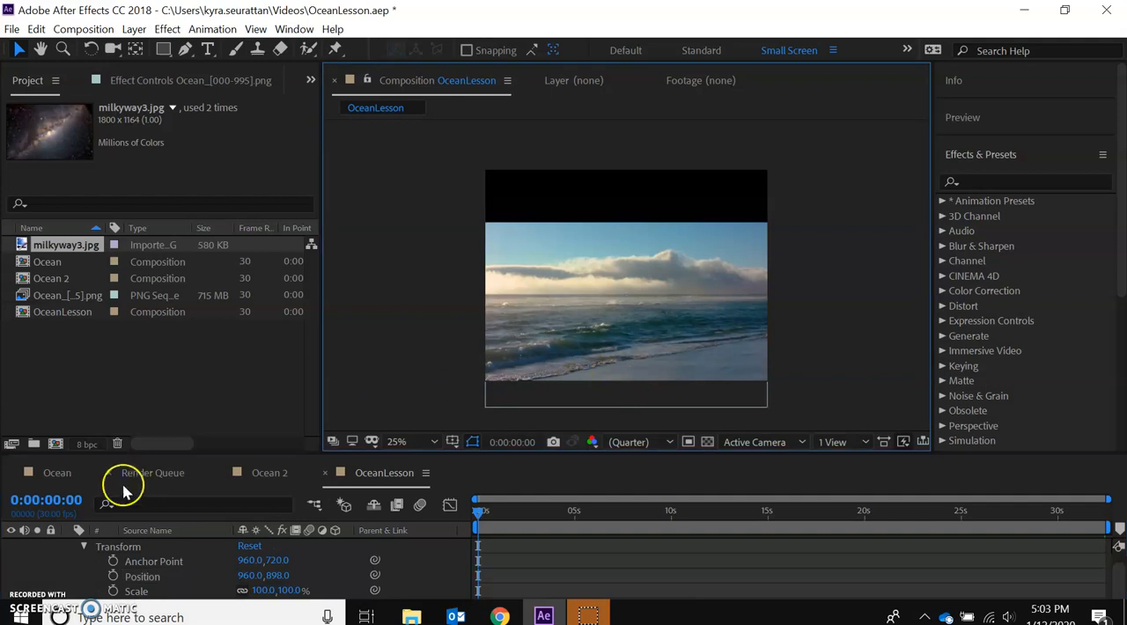
pyautogui.click(84, 546)
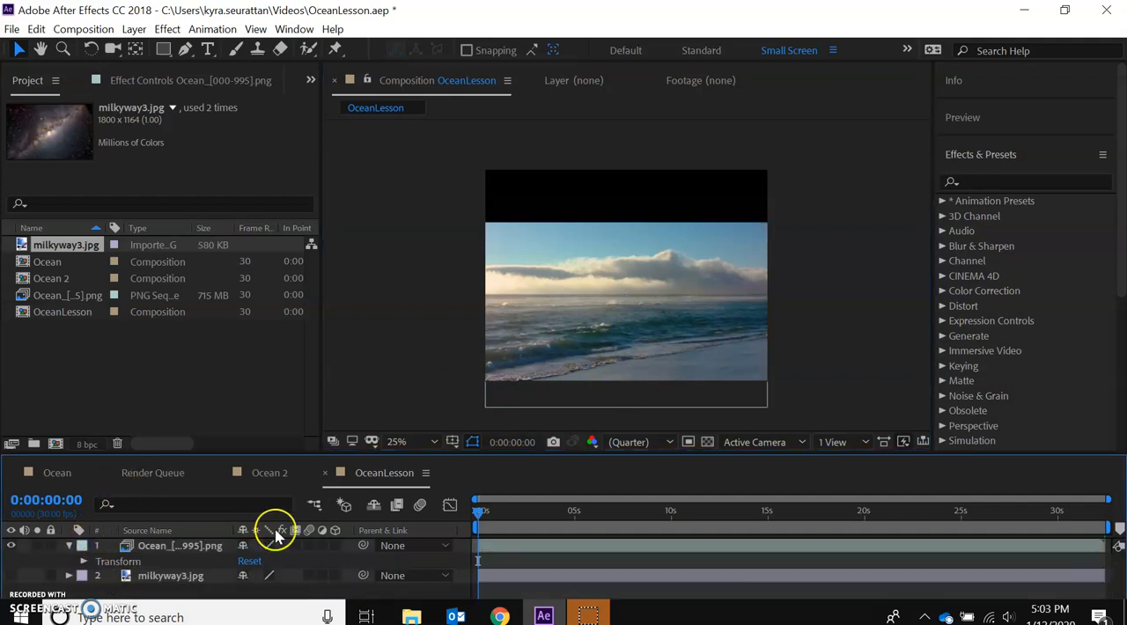
pyautogui.click(373, 368)
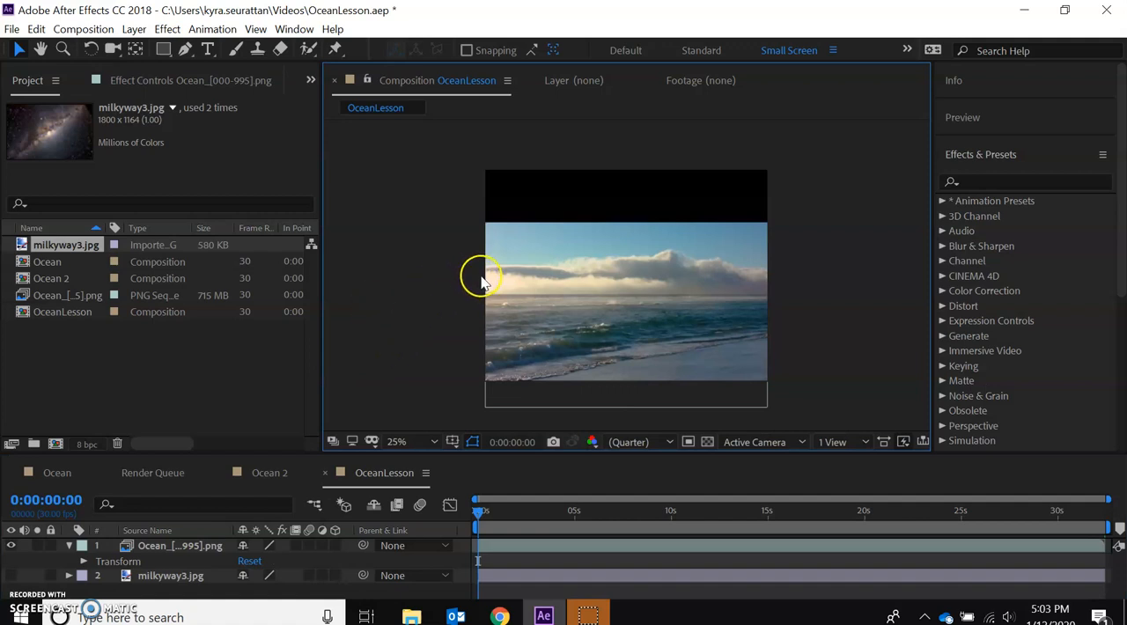
# Add a new mask to the ocean layer in the OceanLesson composition.
pyautogui.click(50, 264)
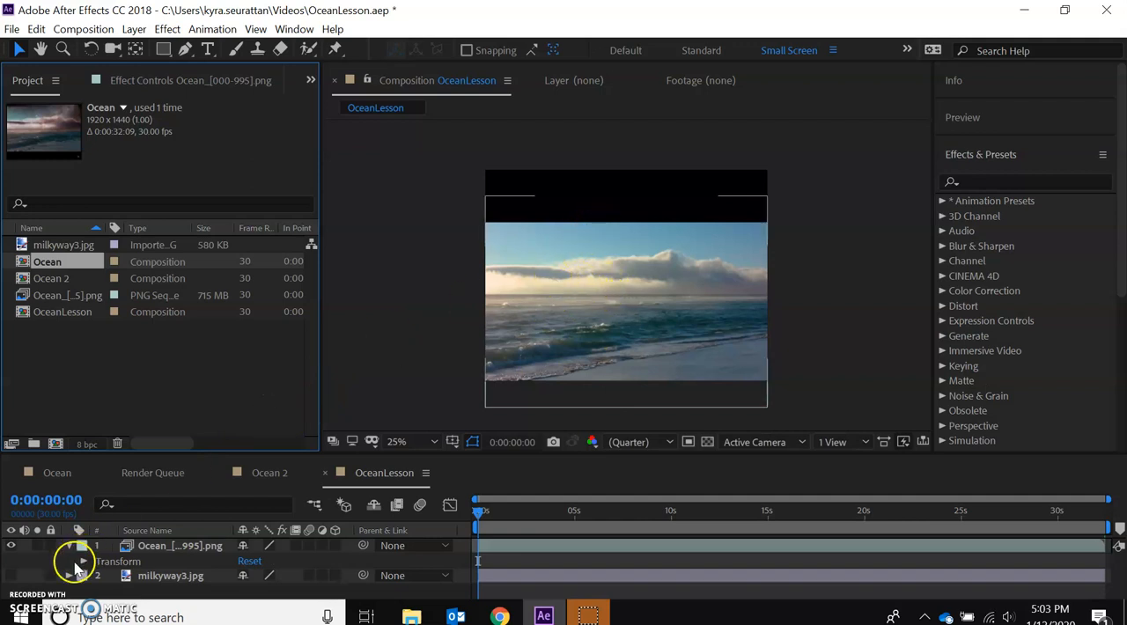
pyautogui.click(161, 548)
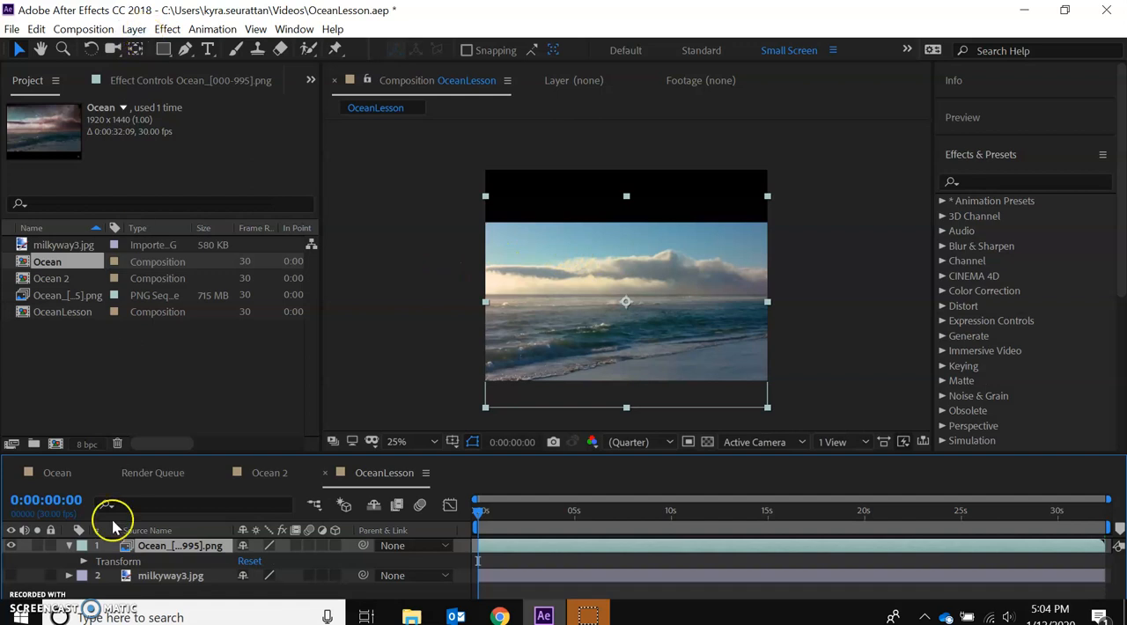
pyautogui.click(158, 596)
pyautogui.click(68, 546)
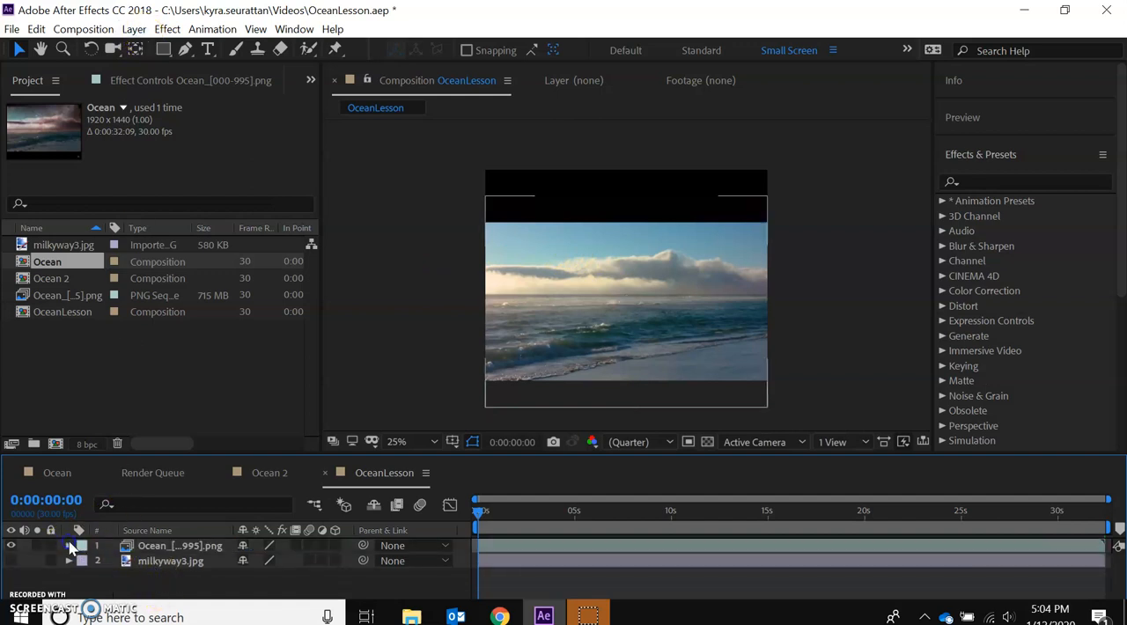
pyautogui.click(134, 29)
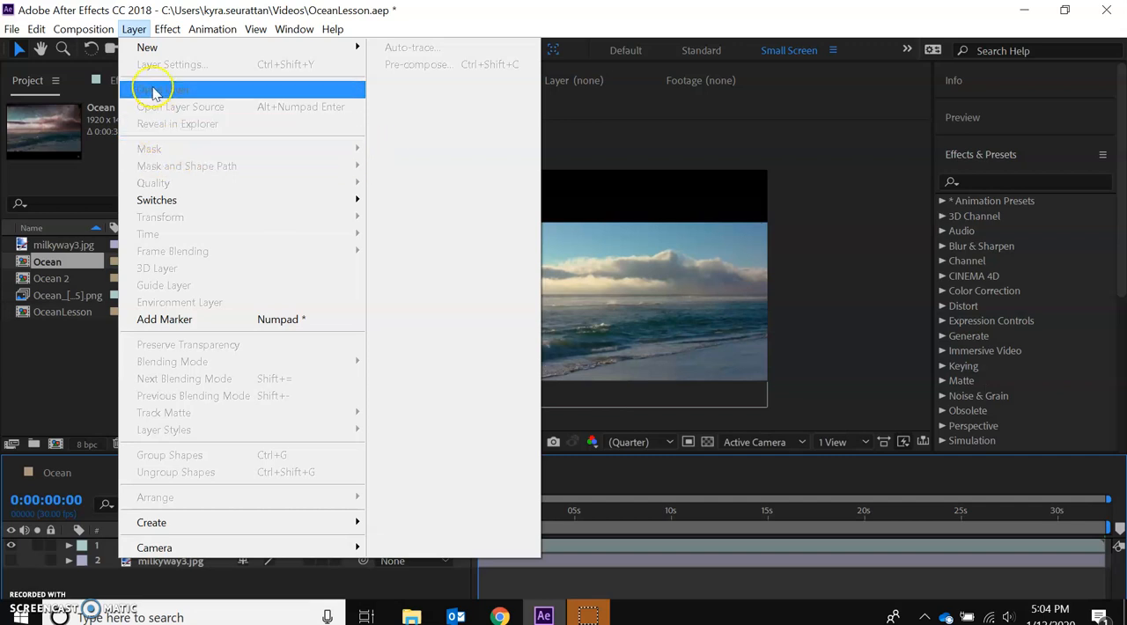
pyautogui.click(134, 29)
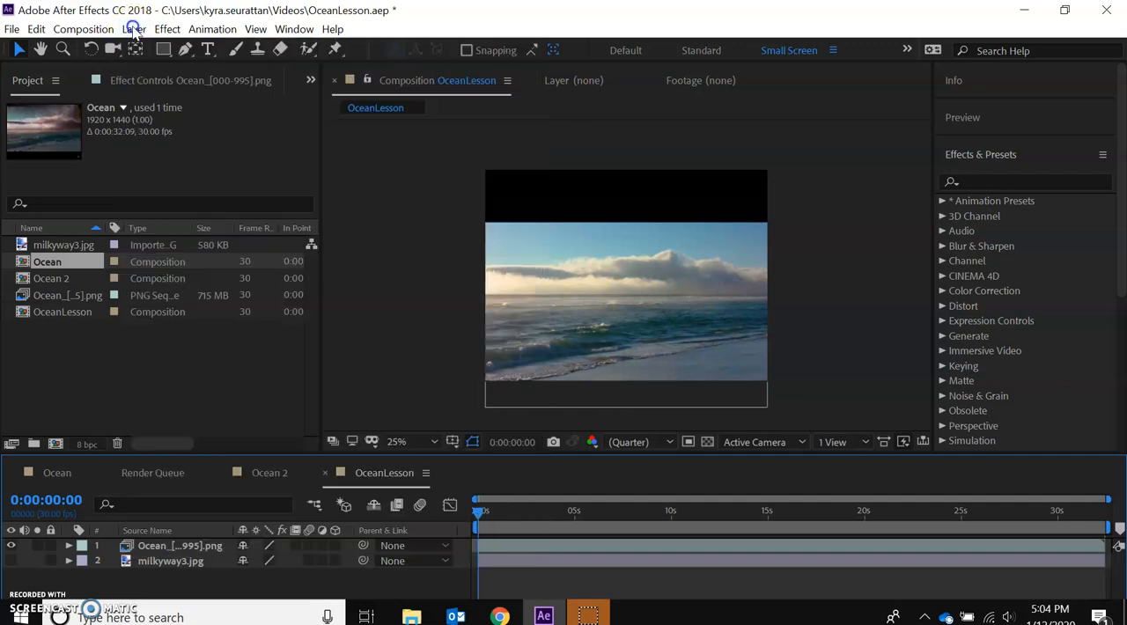
pyautogui.click(172, 548)
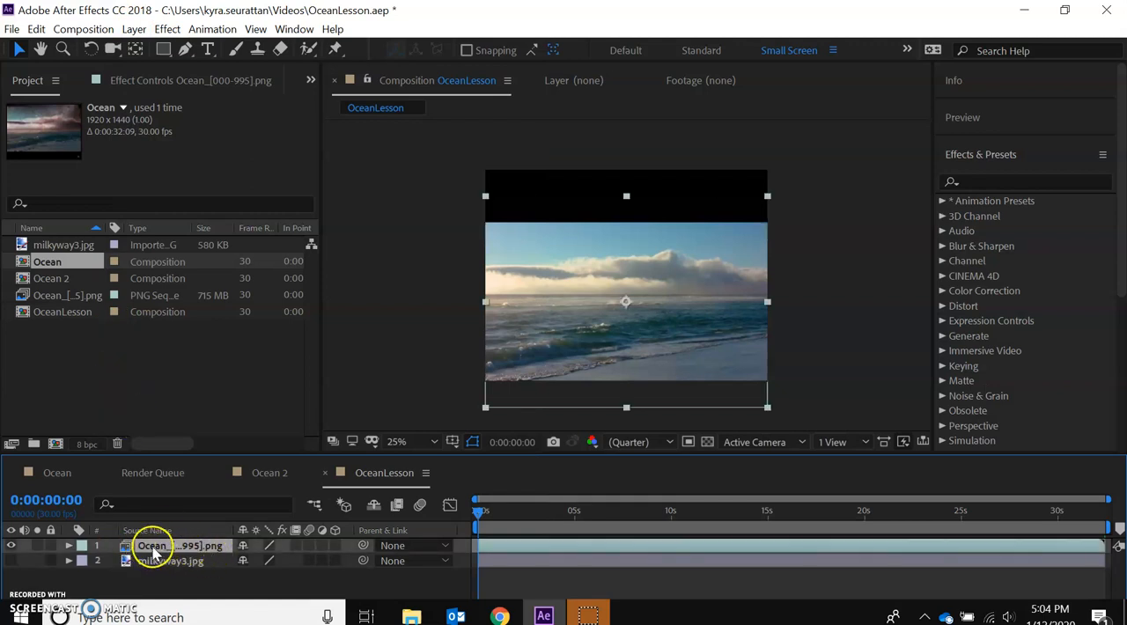
pyautogui.click(134, 29)
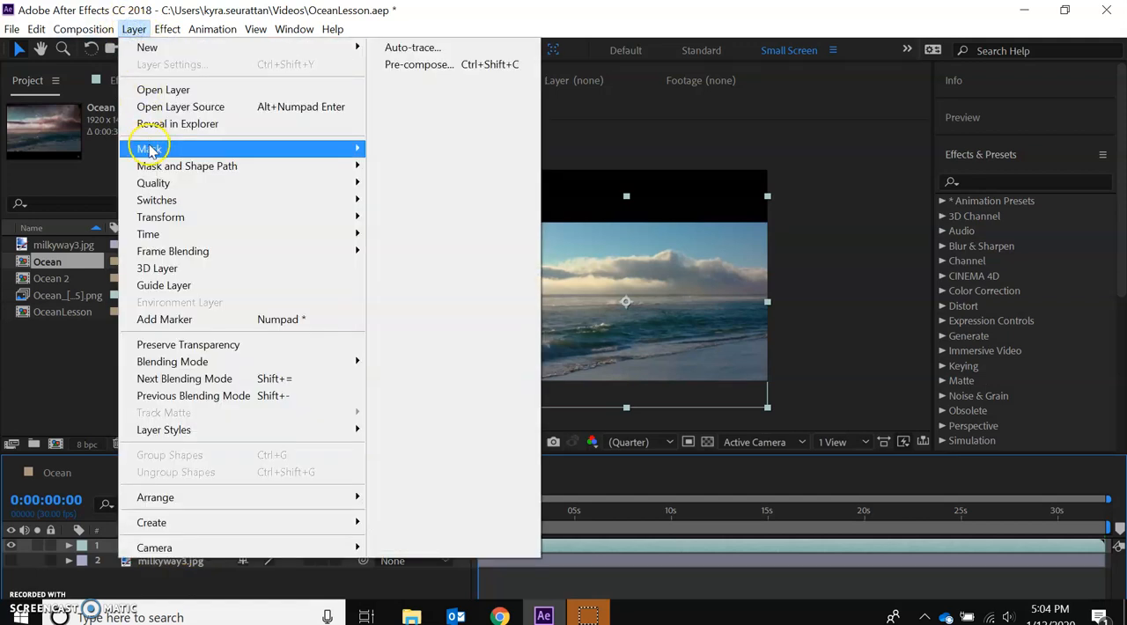
pyautogui.moveTo(149, 151)
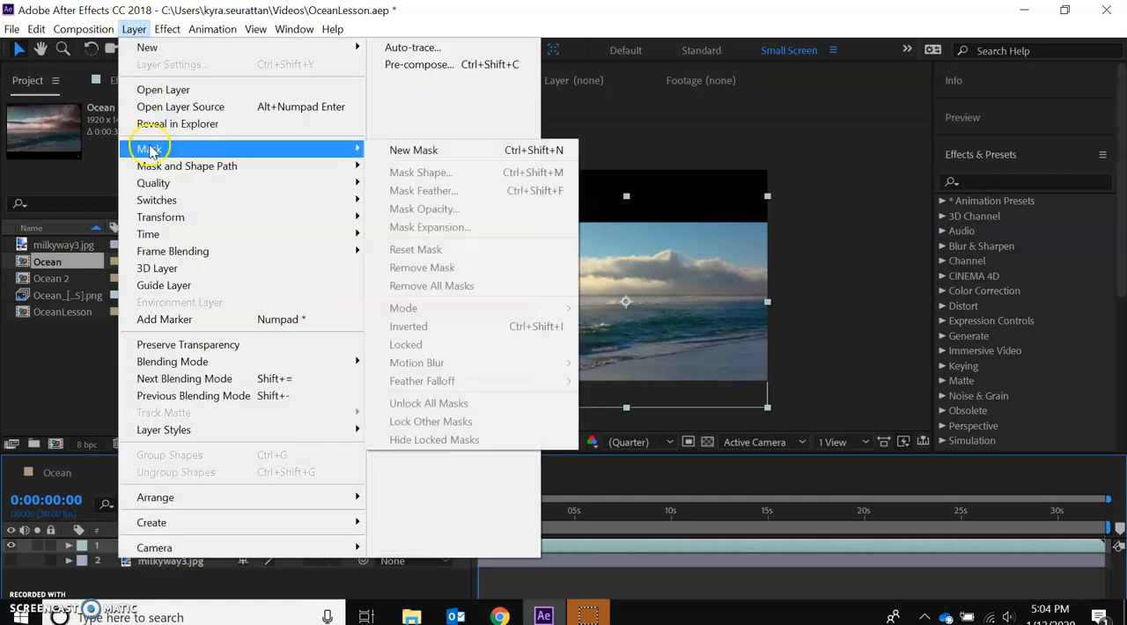
pyautogui.click(404, 151)
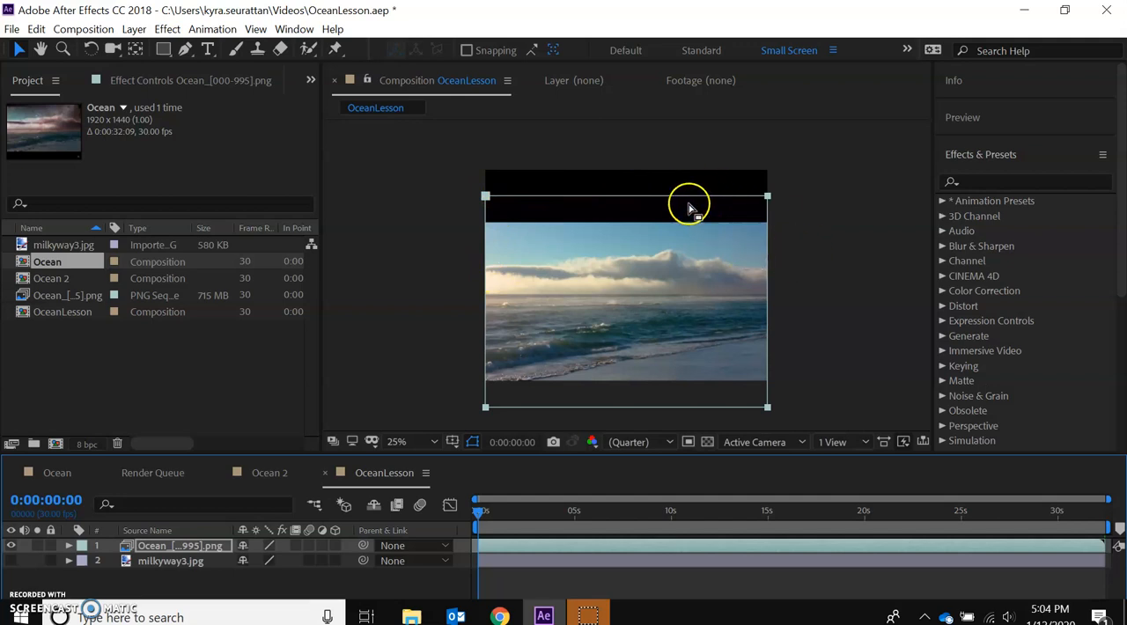
# Lower the mask's upper edge to the ocean horizon, cutting away the sky, and tilt the mask slightly to match the horizon line.
pyautogui.doubleClick(616, 202)
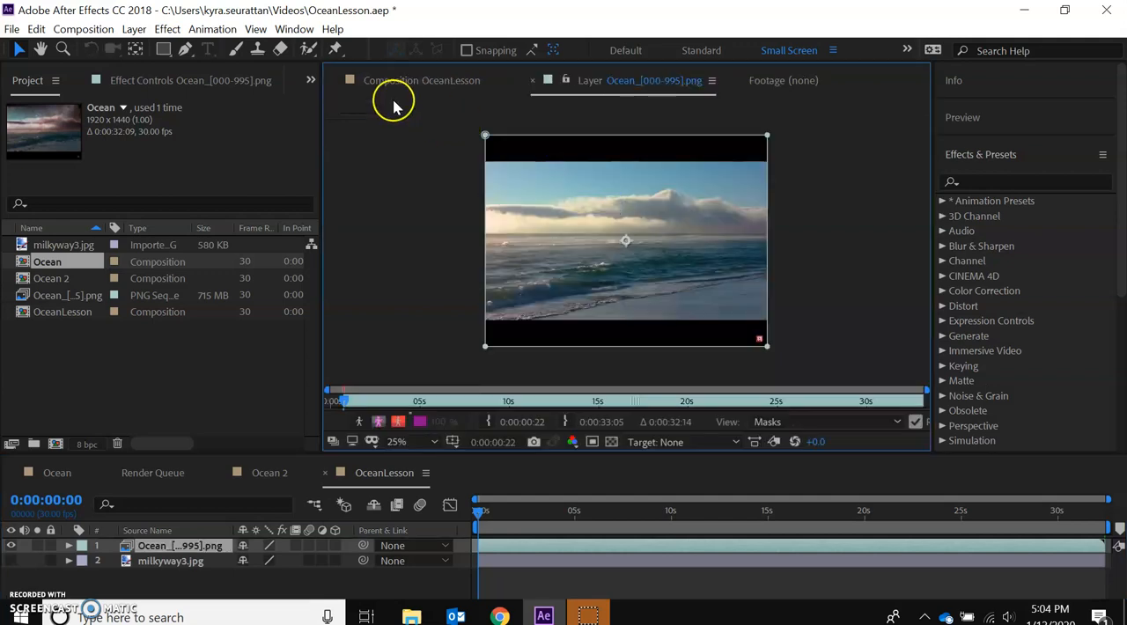
pyautogui.click(392, 81)
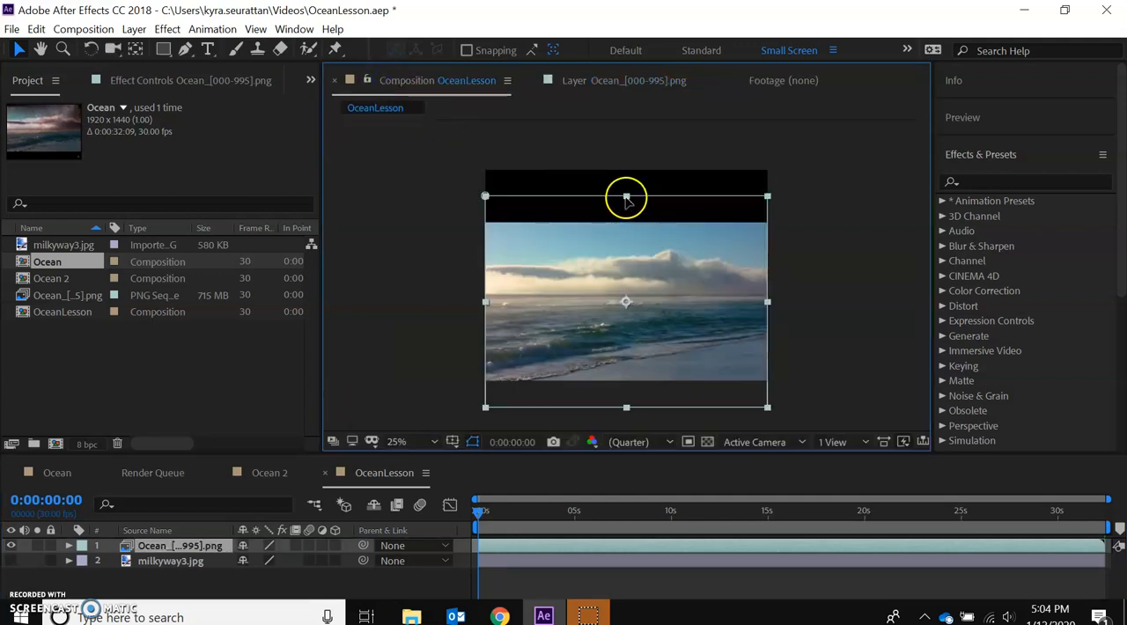
pyautogui.press('Return')
pyautogui.click(626, 202)
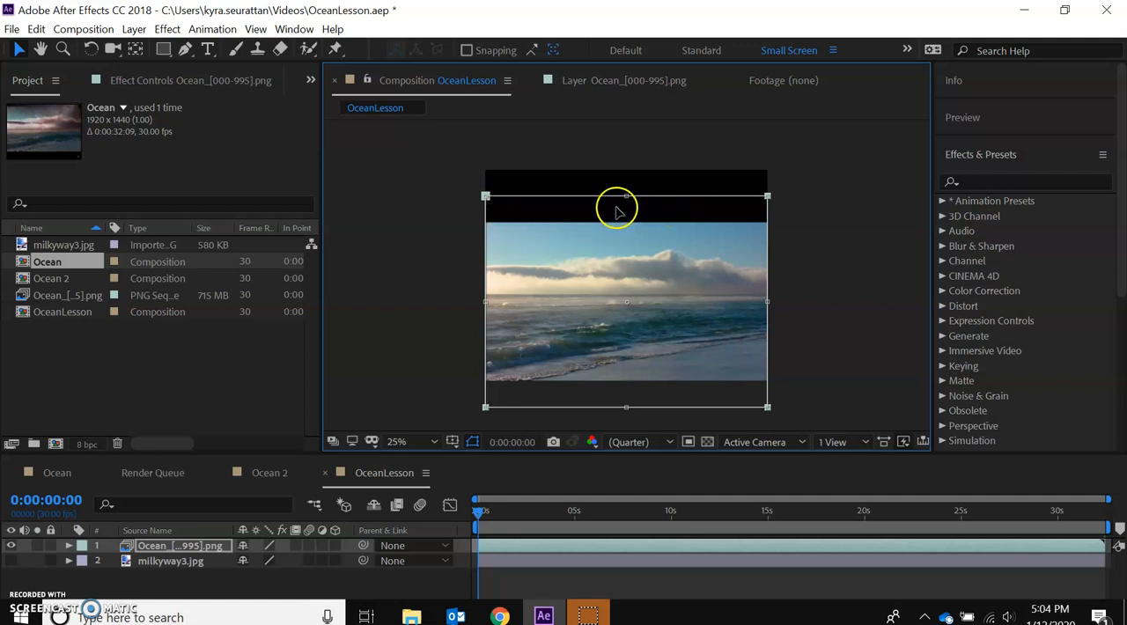
pyautogui.moveTo(627, 195); pyautogui.dragTo(619, 295)
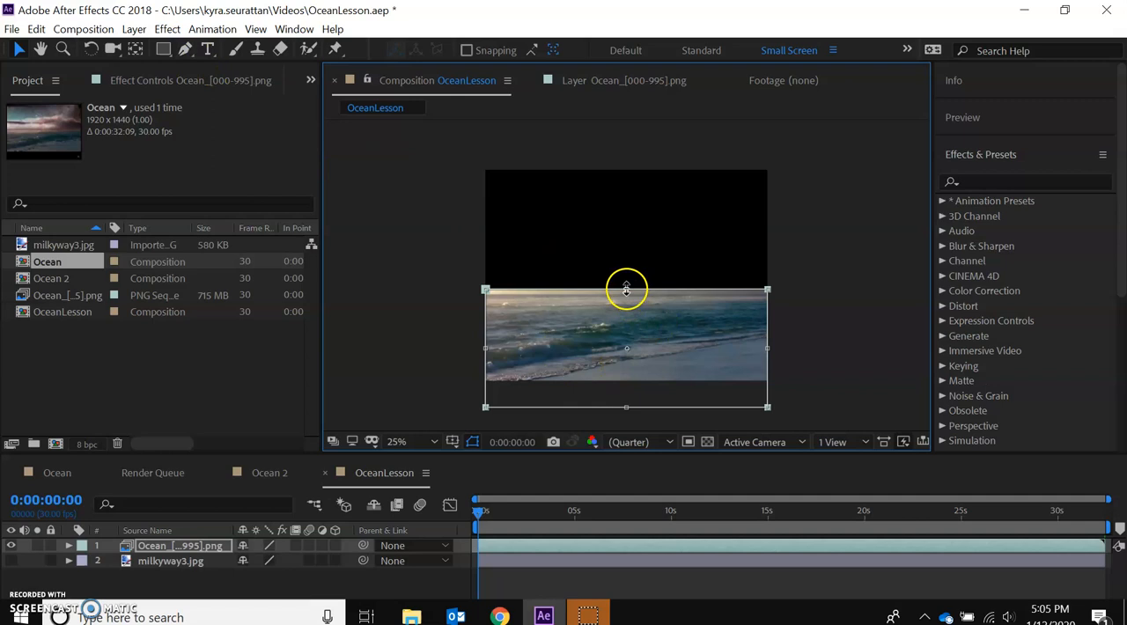
pyautogui.moveTo(625, 287); pyautogui.dragTo(628, 290)
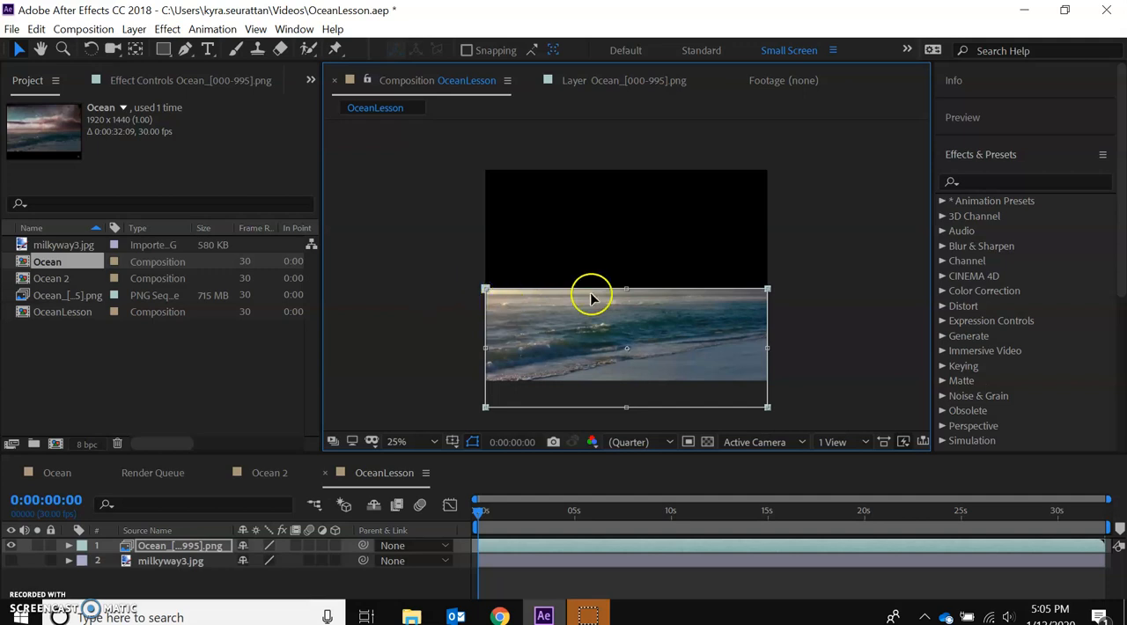
pyautogui.moveTo(467, 274); pyautogui.dragTo(468, 279)
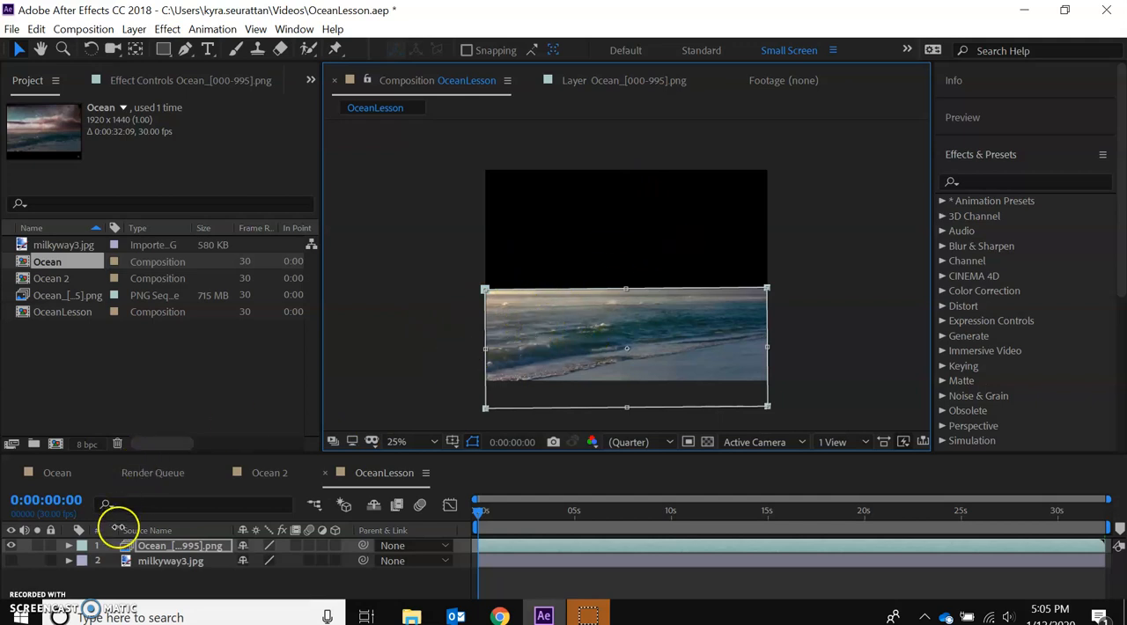
# Set the Mask Feather of the ocean layer's mask to 101 pixels.
pyautogui.click(69, 547)
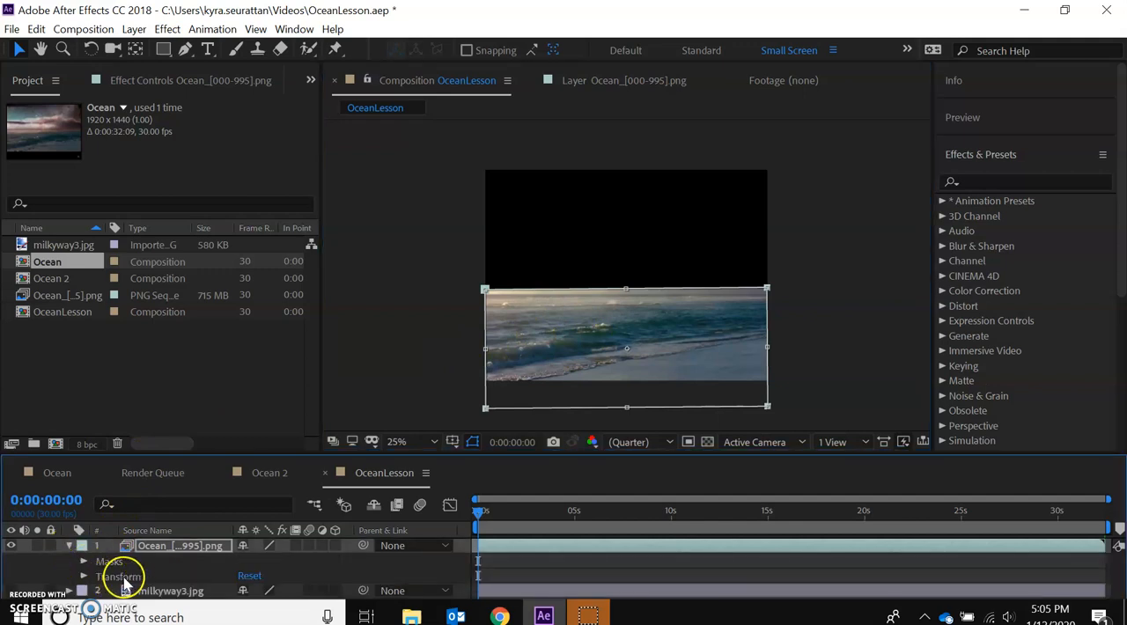
pyautogui.click(84, 562)
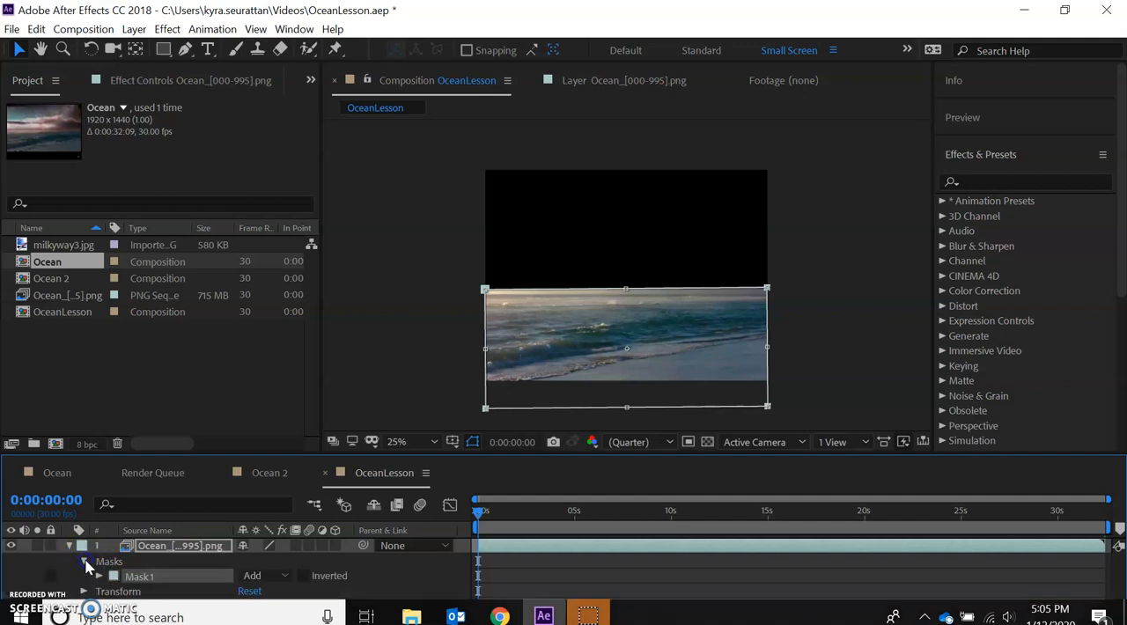
pyautogui.click(99, 578)
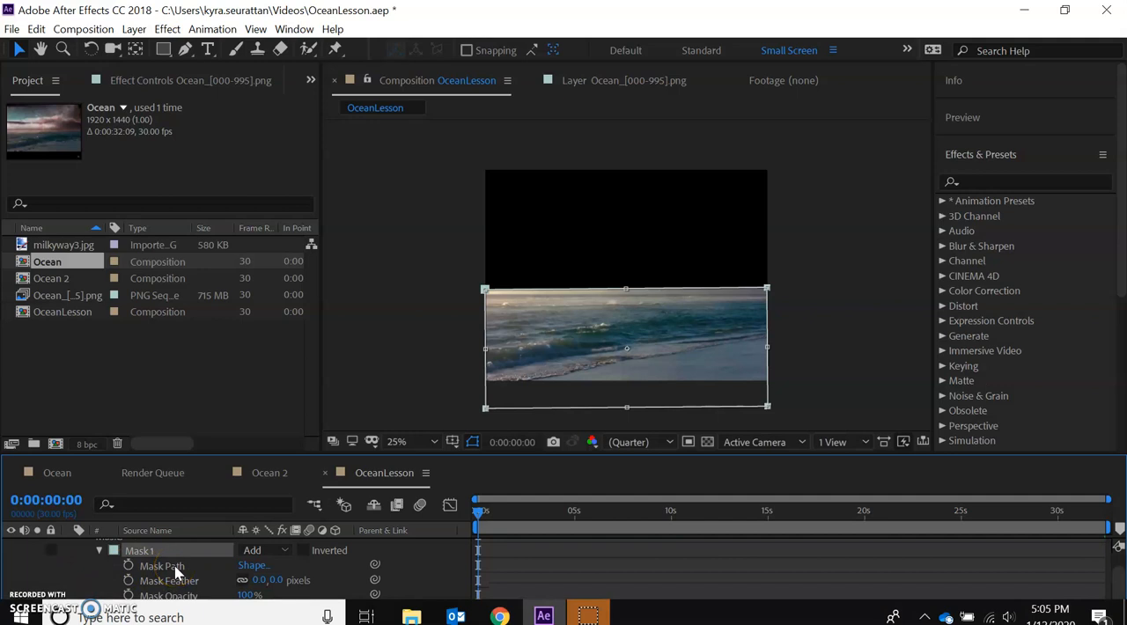
pyautogui.moveTo(263, 582); pyautogui.dragTo(325, 563)
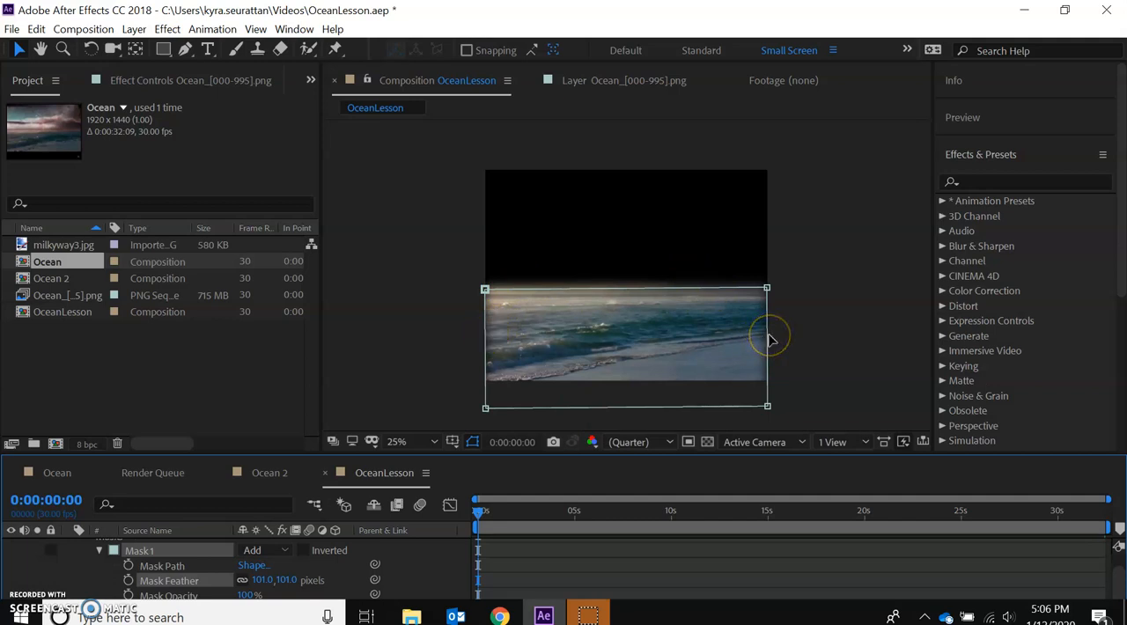
# Widen the ocean mask past both sides of the frame so its feathered side edges fall outside, and collapse the layer's properties.
pyautogui.click(486, 346)
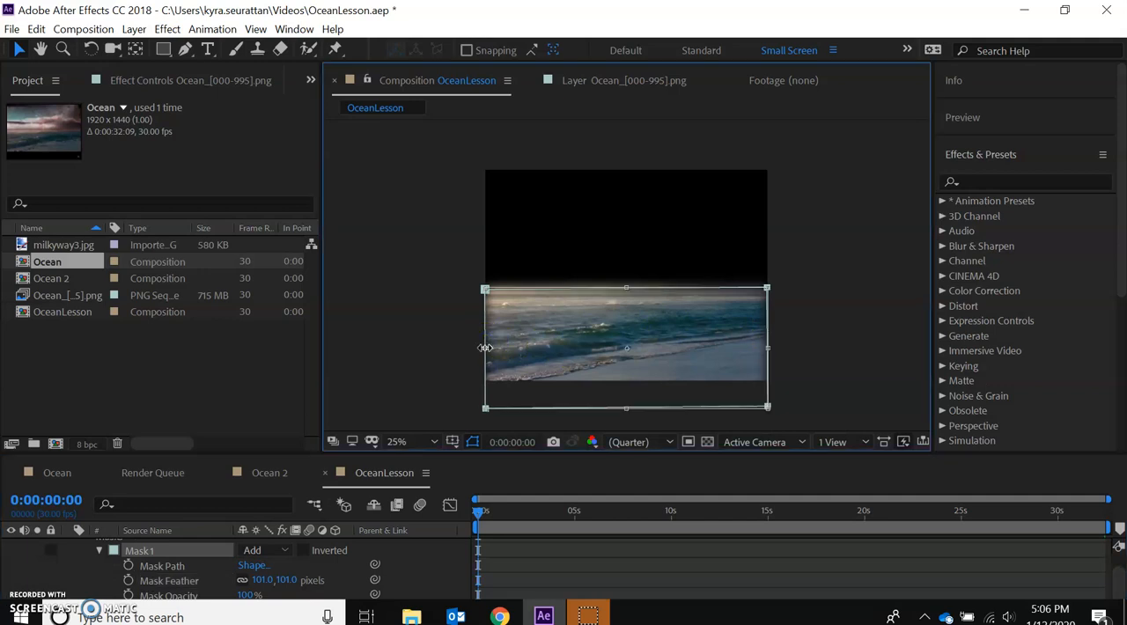
pyautogui.moveTo(485, 350); pyautogui.dragTo(473, 352)
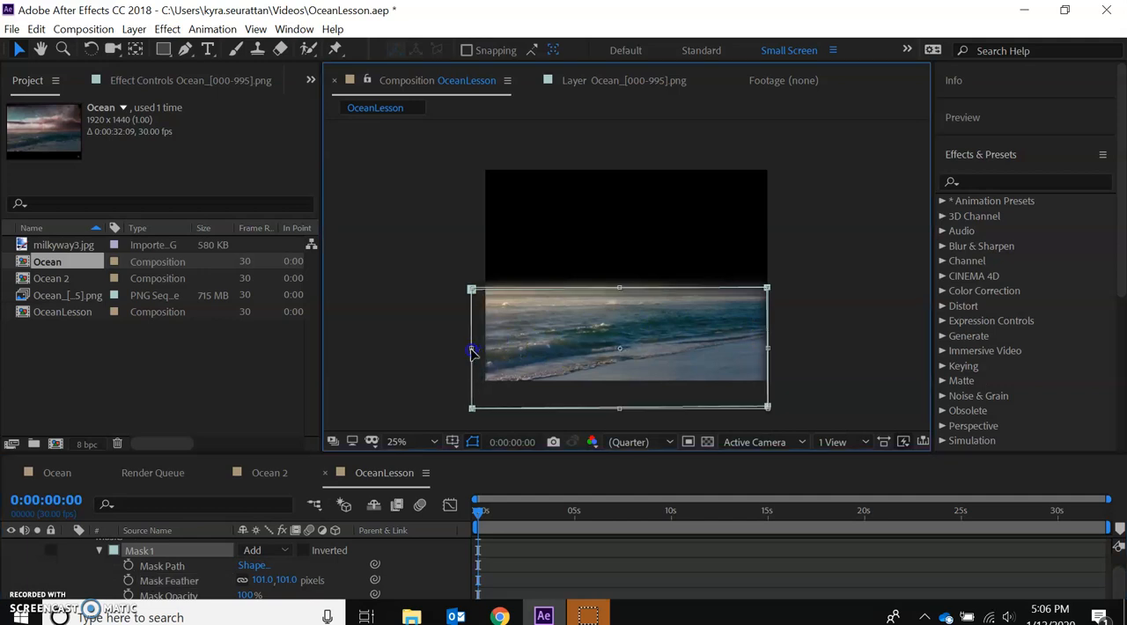
pyautogui.moveTo(769, 347); pyautogui.dragTo(792, 346)
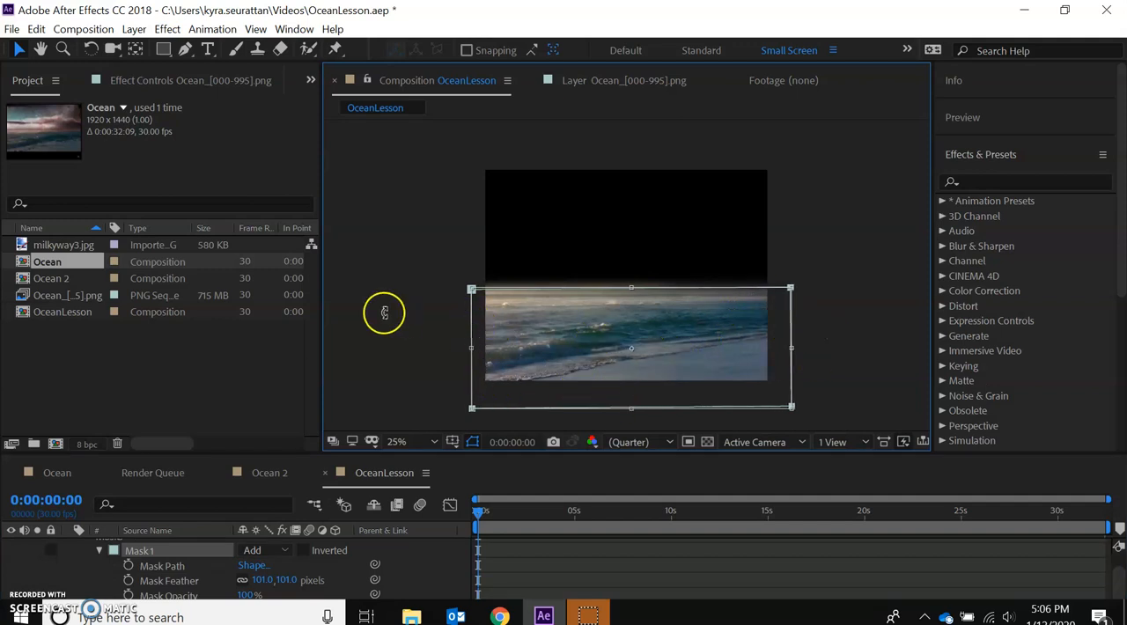
pyautogui.click(95, 552)
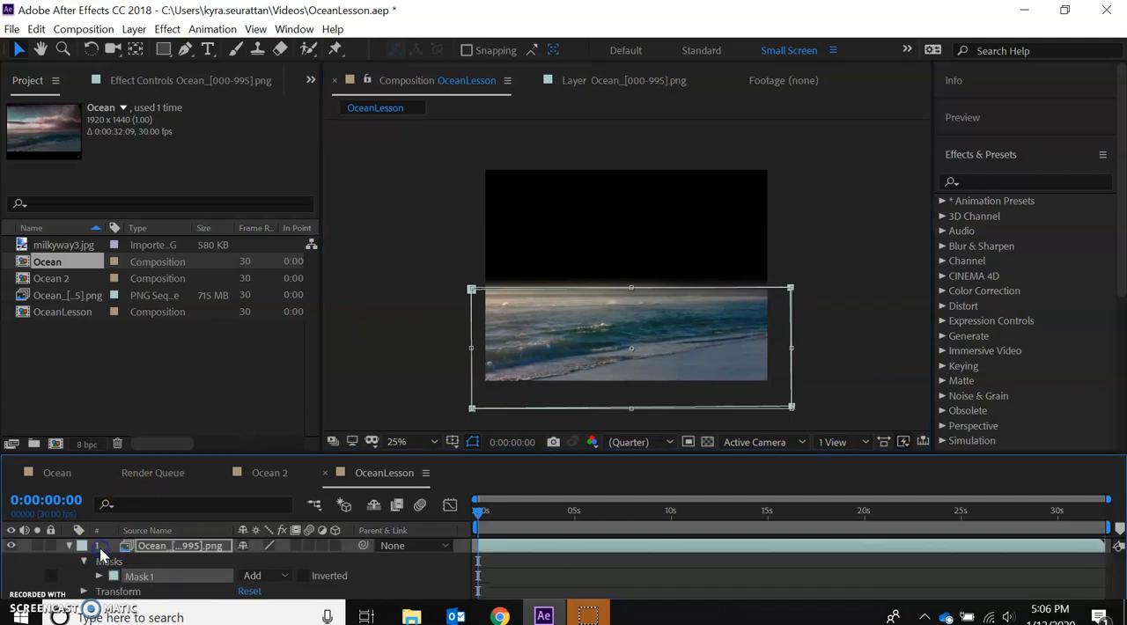
pyautogui.click(71, 546)
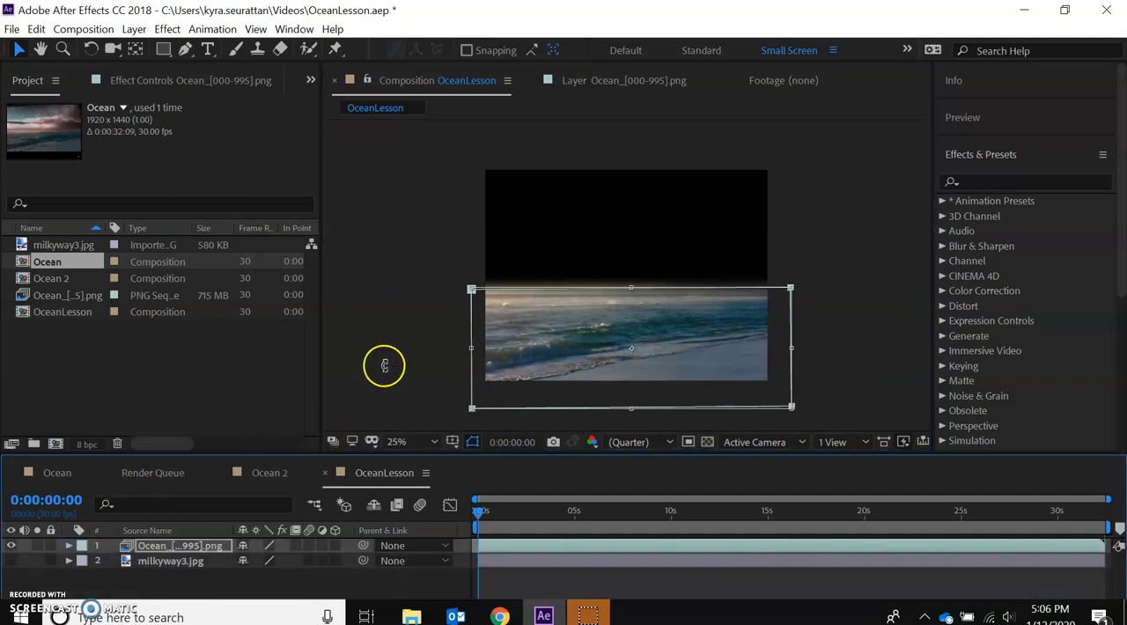
pyautogui.click(44, 577)
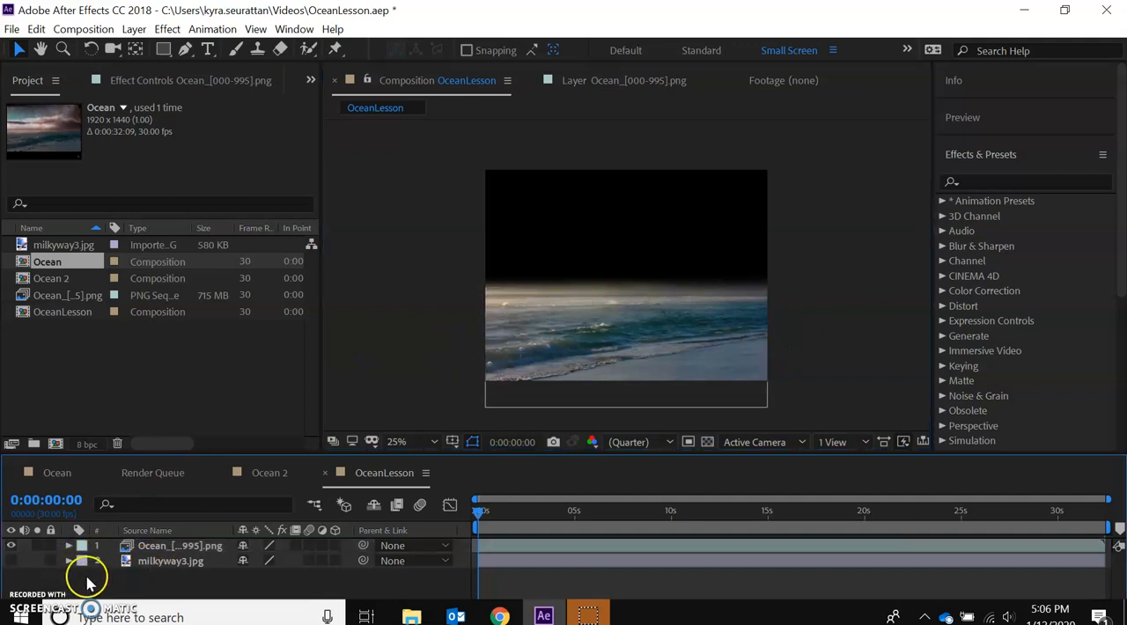
# Duplicate the masked ocean layer and hide the lower copy.
pyautogui.click(160, 549)
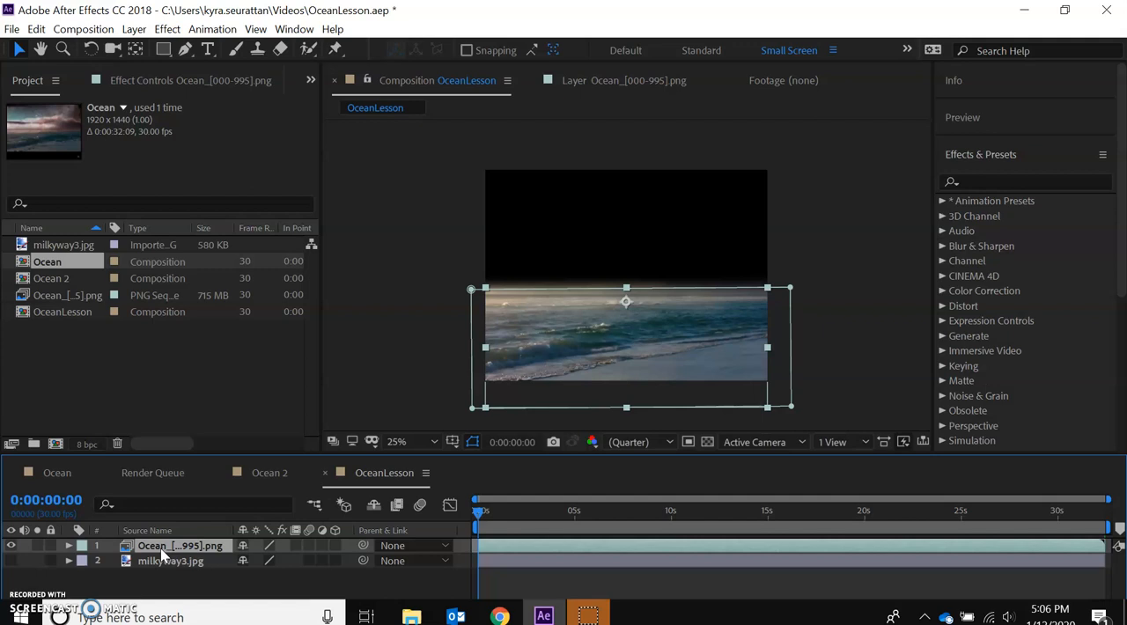
pyautogui.hotkey('ctrl', 'd')
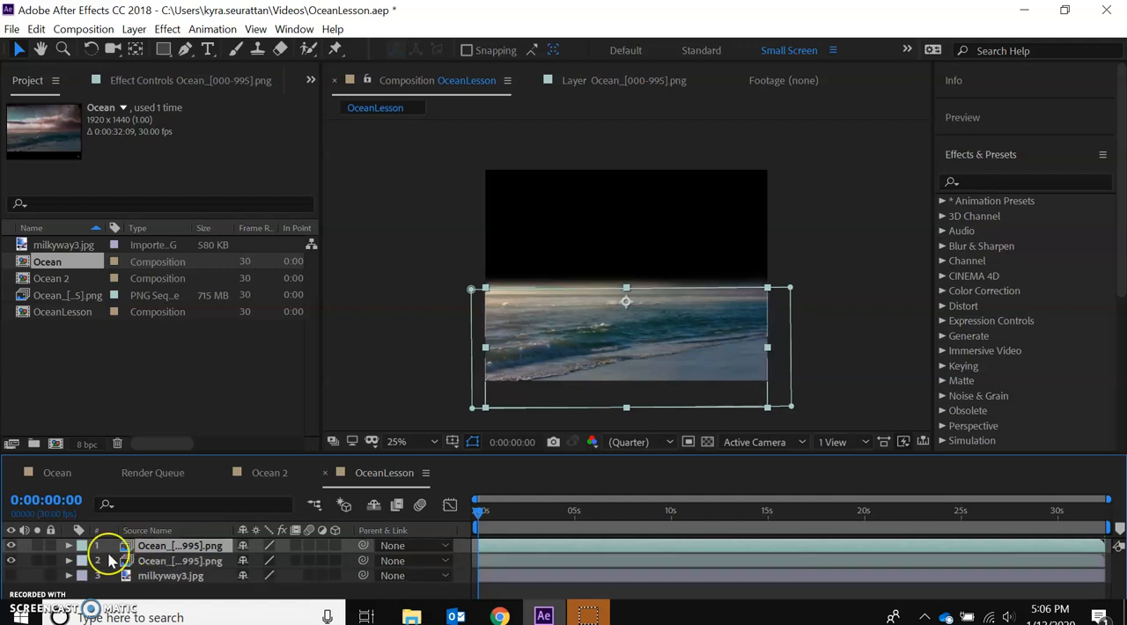
pyautogui.click(12, 562)
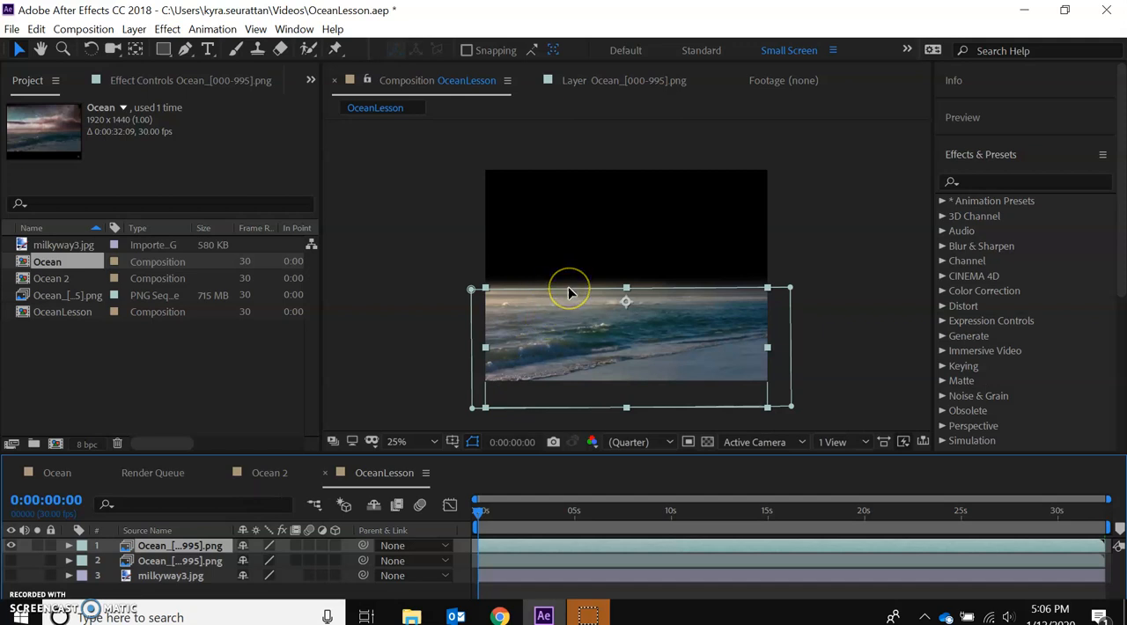
# Reshape the upper ocean copy's mask to span only the sky, from the black bar down to the horizon.
pyautogui.moveTo(569, 293); pyautogui.dragTo(567, 227)
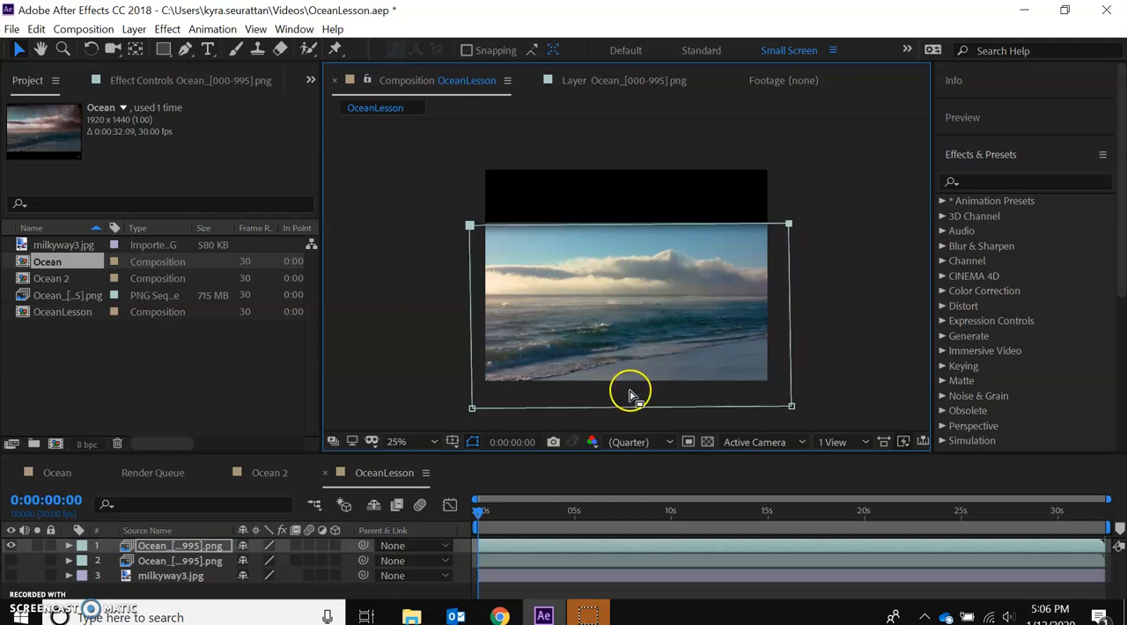
pyautogui.moveTo(632, 412); pyautogui.dragTo(629, 300)
pyautogui.click(407, 300)
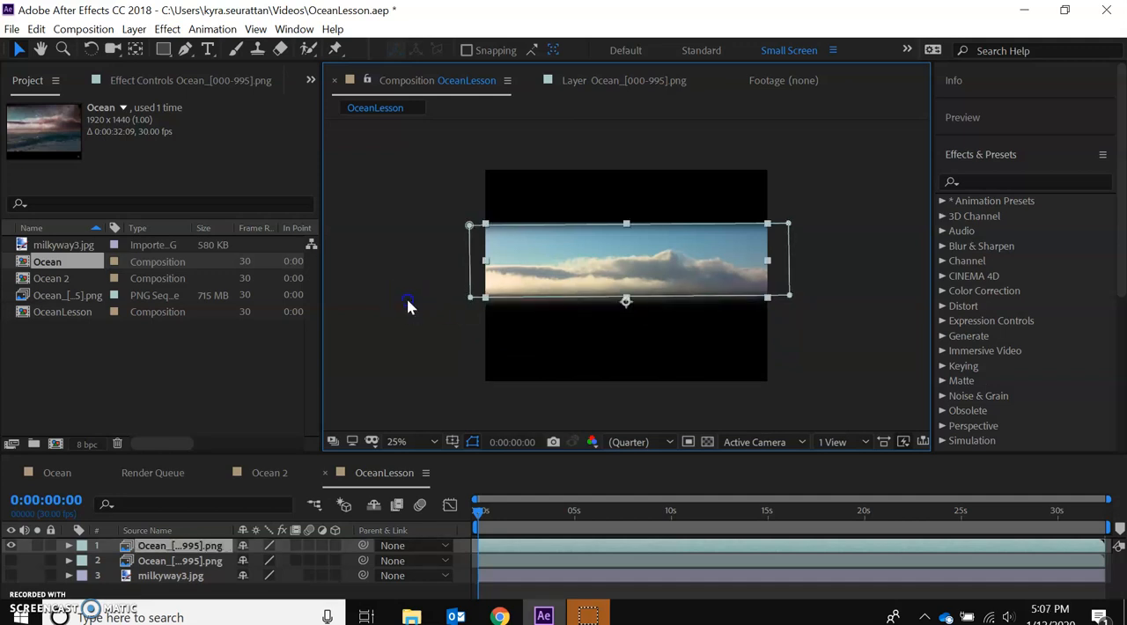
# Deselect the sky layer and make the lower ocean layer visible again.
pyautogui.click(176, 585)
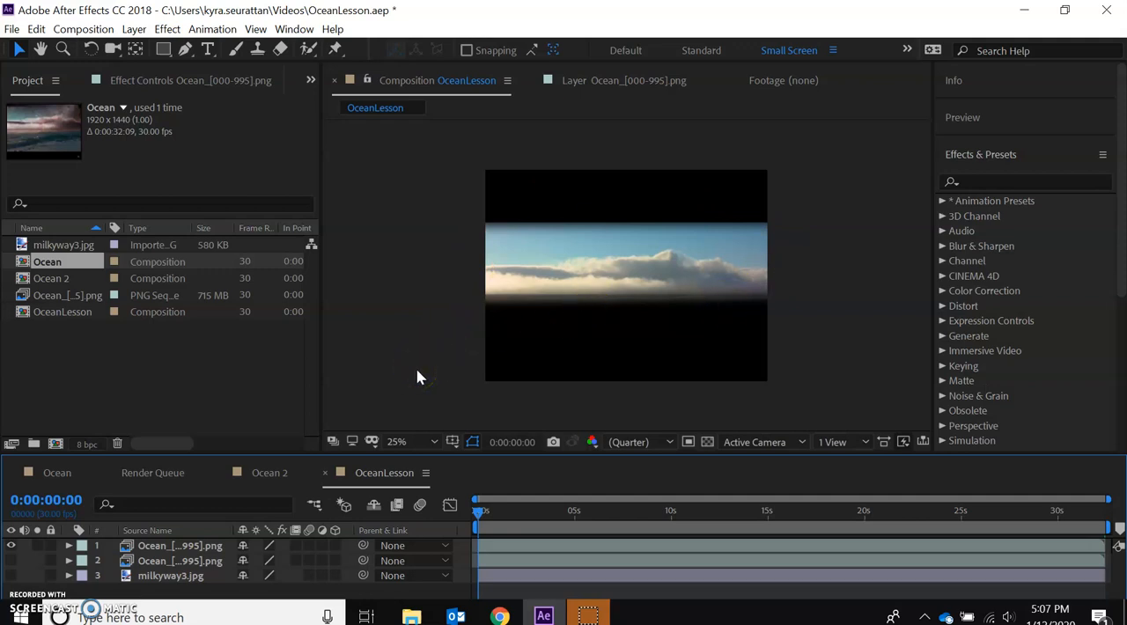
pyautogui.click(595, 203)
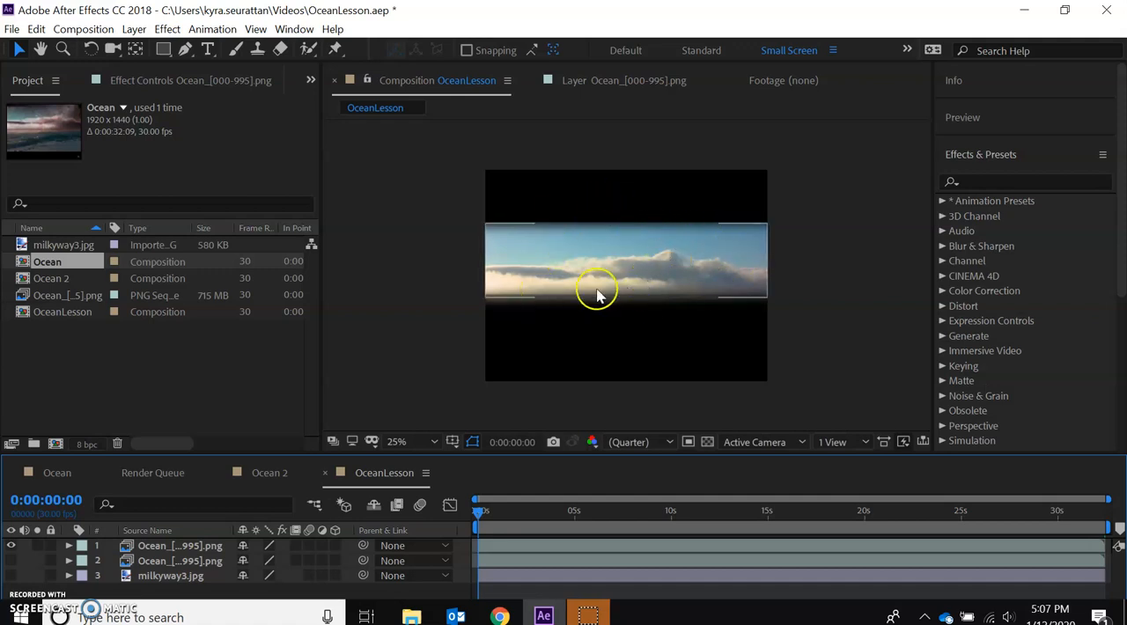
pyautogui.click(11, 564)
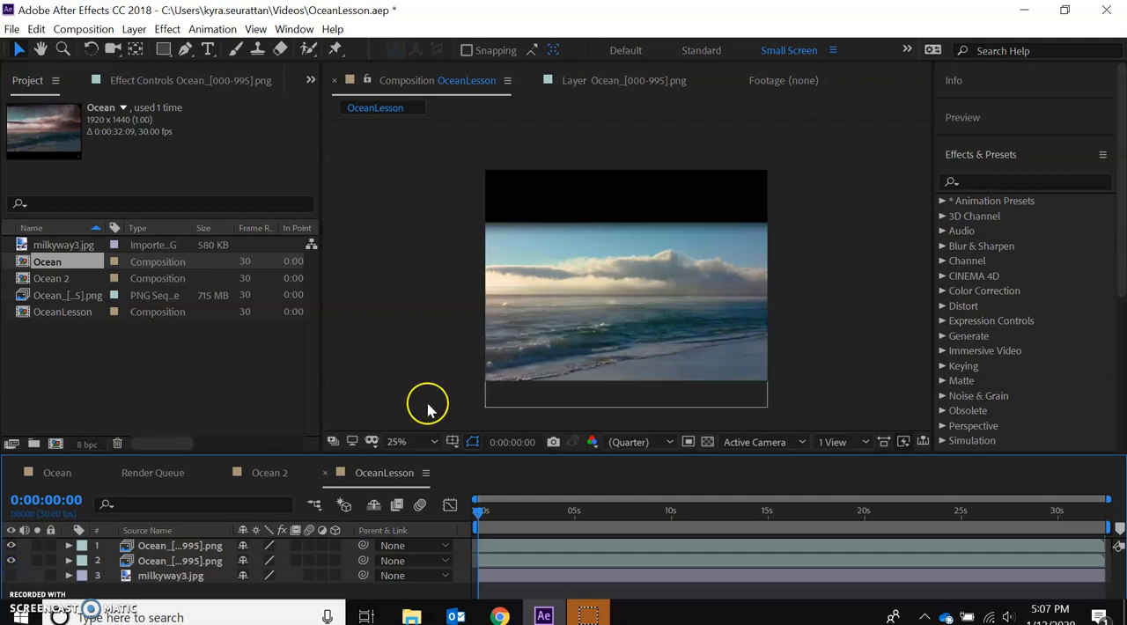